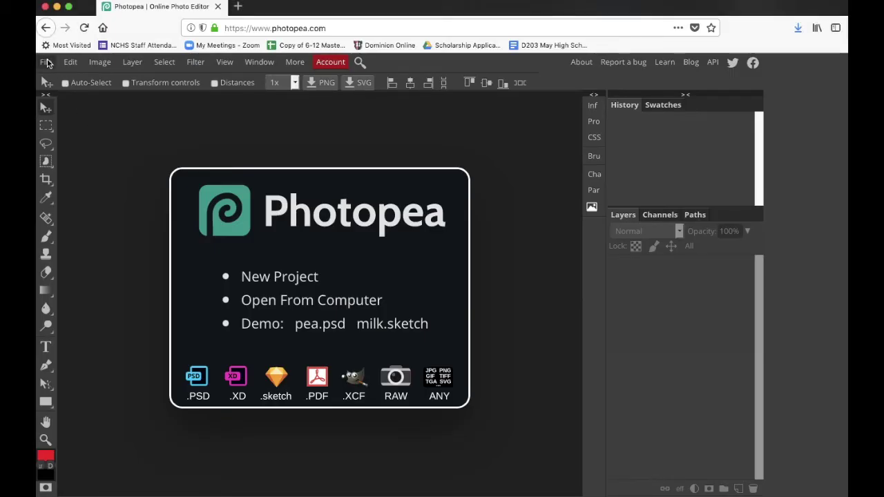
- Open the photo !DSC_0151.JPG from the Cut-away_Collage_PREP folder
click(46, 62)
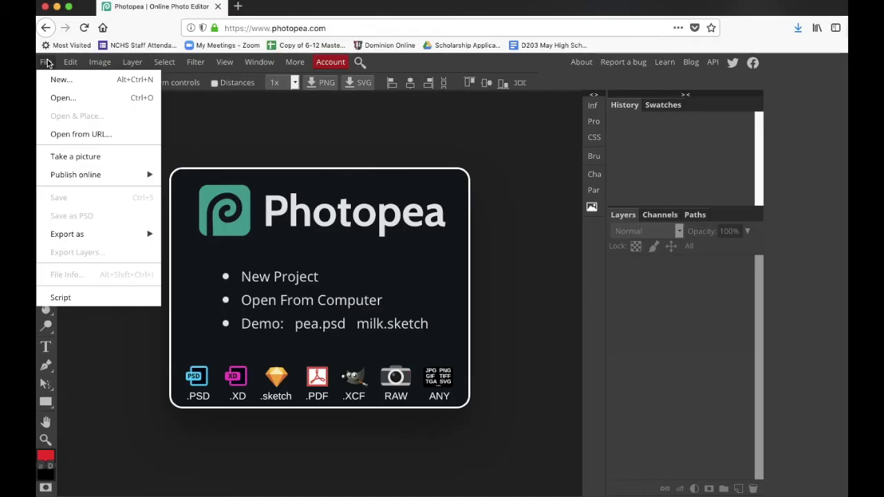
click(63, 98)
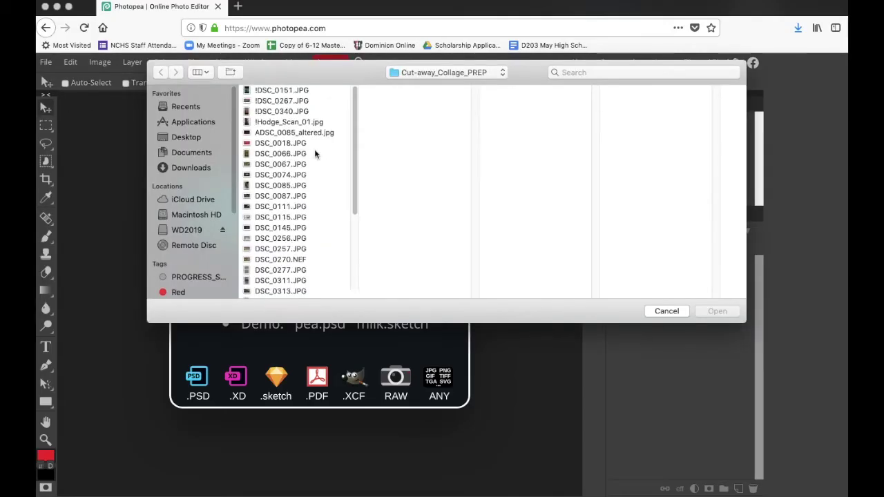
click(278, 91)
click(718, 311)
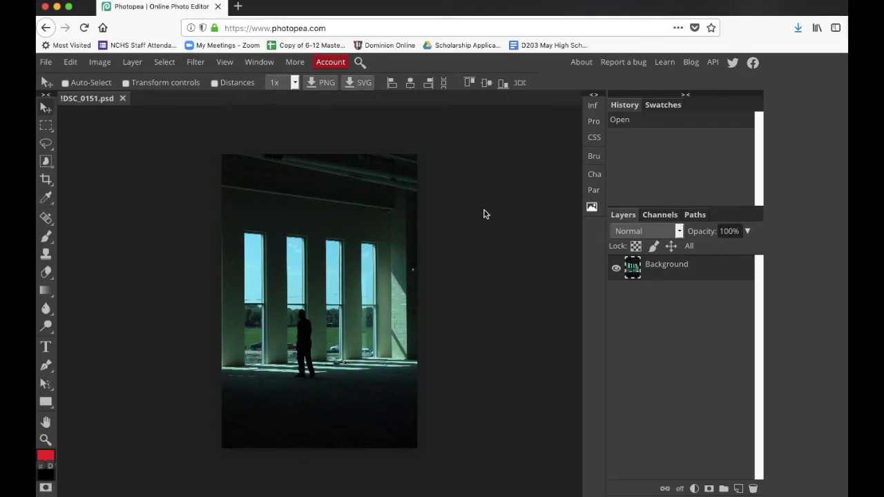
- Duplicate the Background layer and hide the original Background
drag(662, 278, 737, 489)
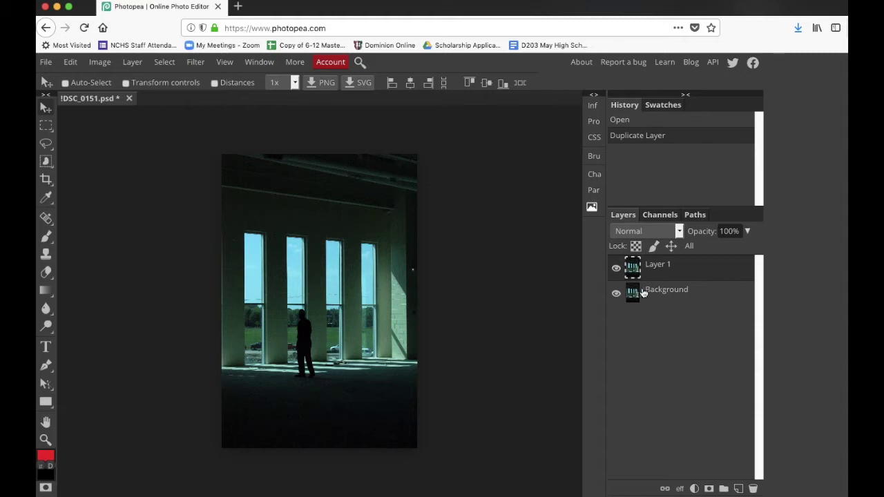
click(616, 293)
- Display the Navigator and magnify the view to 10, centred on the upper panes of the tall windows
click(261, 62)
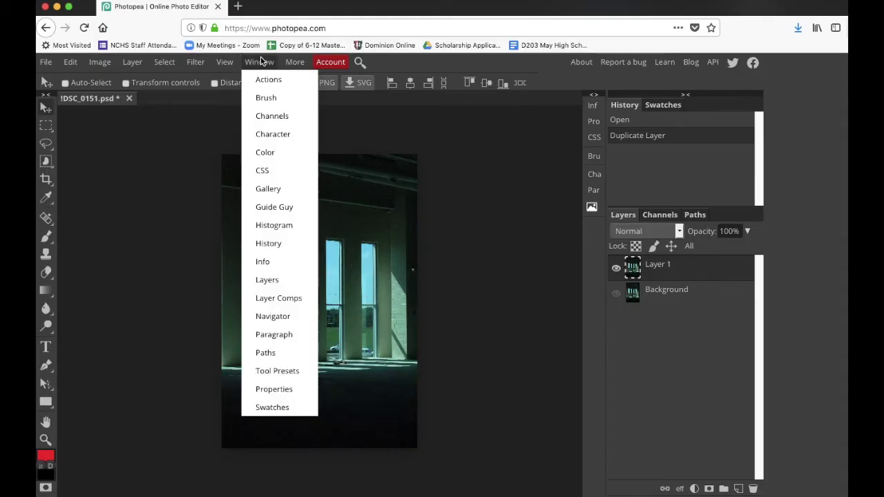
click(269, 318)
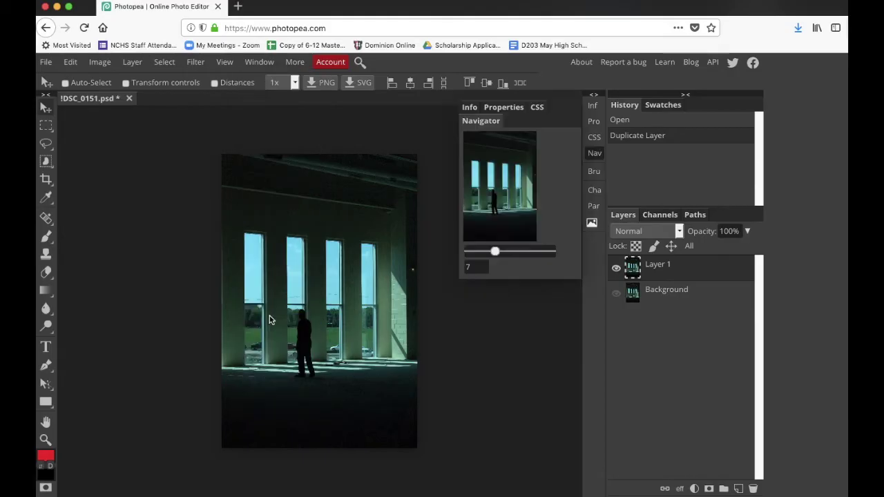
drag(495, 251, 506, 251)
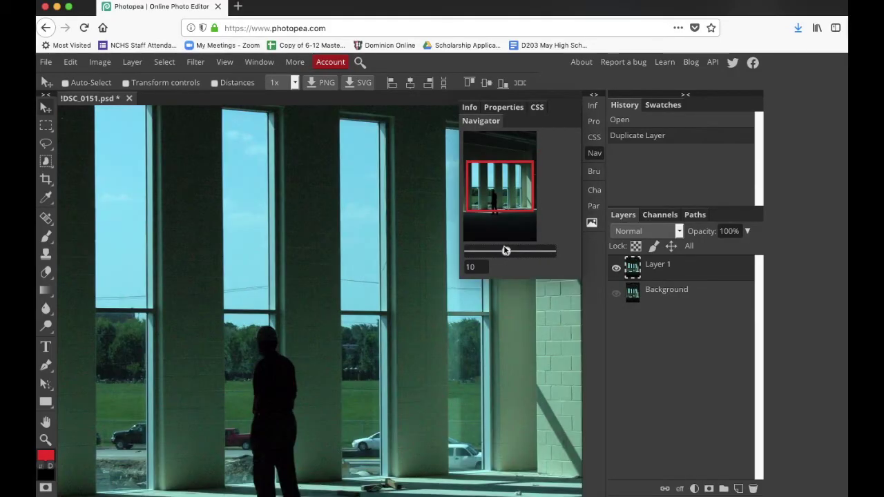
scroll(384, 229, left, 5)
scroll(384, 229, up, 4)
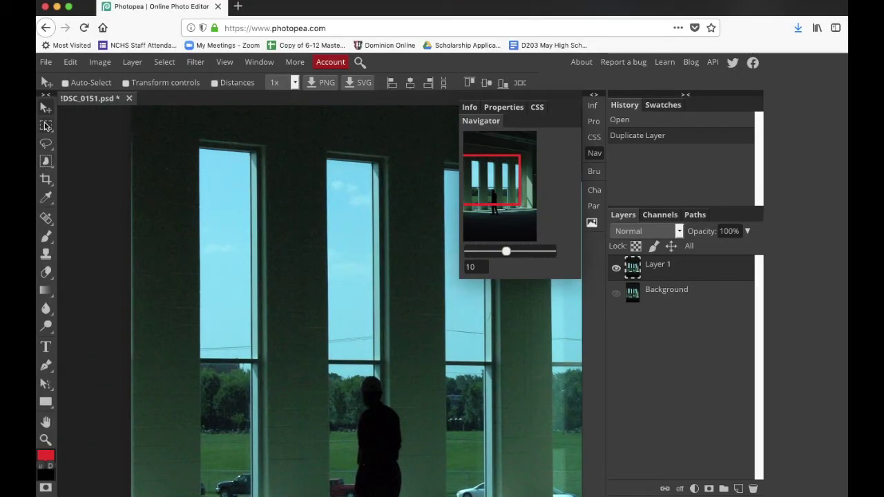
- Outline the upper glass pane of the first window with the Polygonal Lasso and delete it from the duplicate layer
right_click(44, 149)
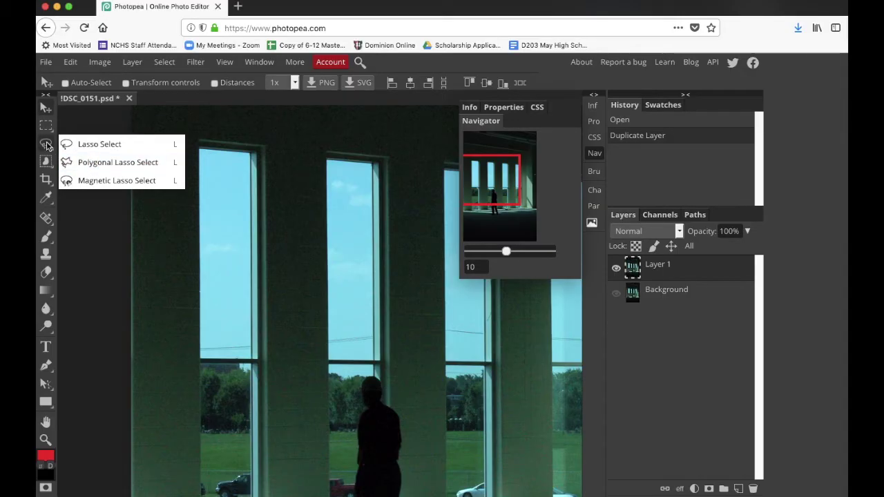
click(91, 163)
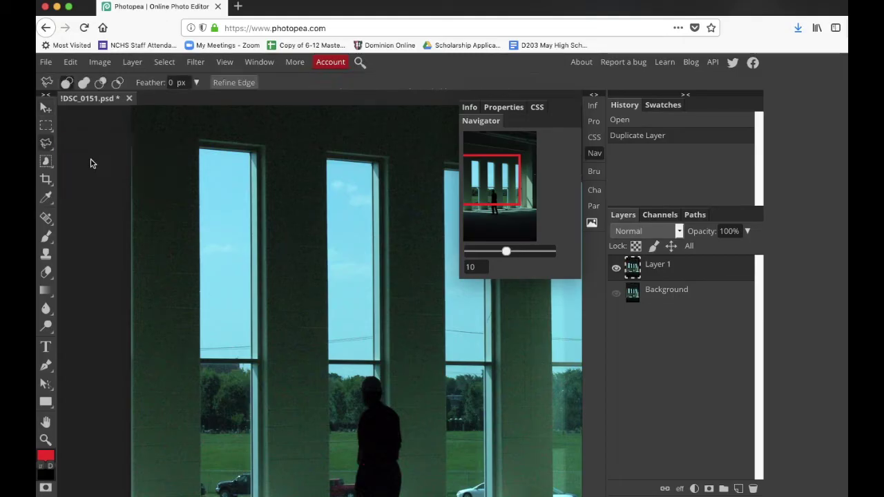
click(200, 150)
click(200, 360)
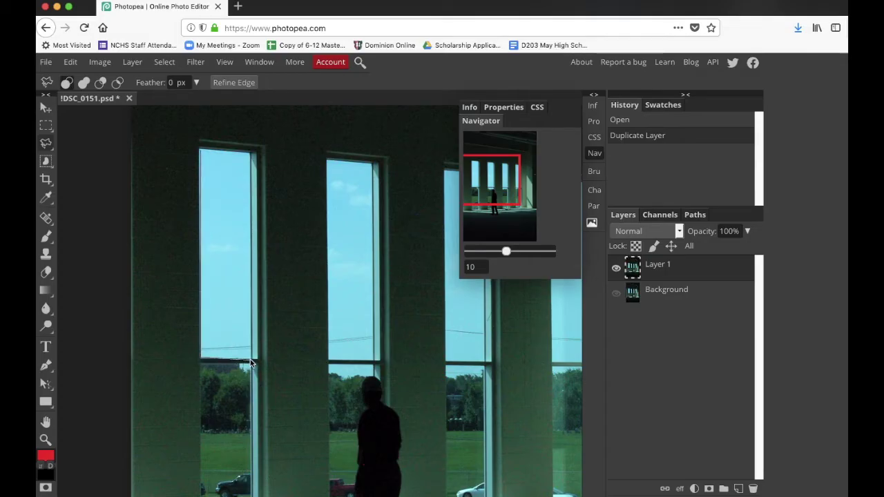
click(250, 359)
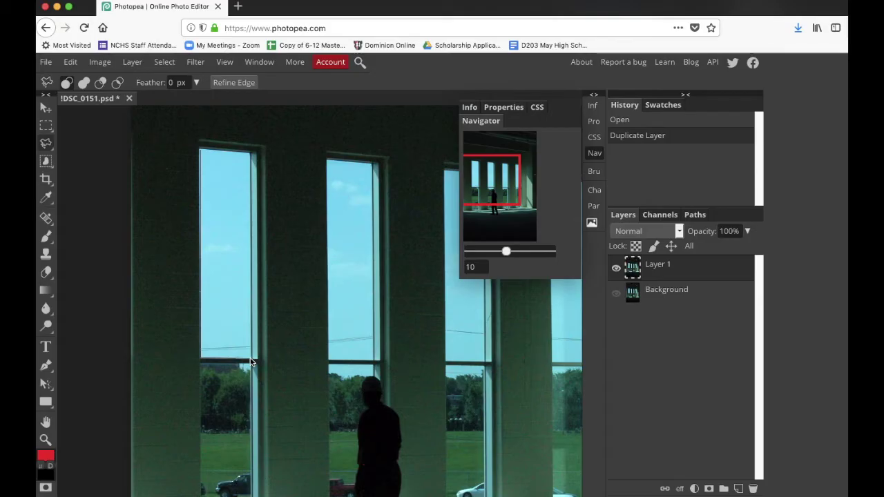
click(250, 153)
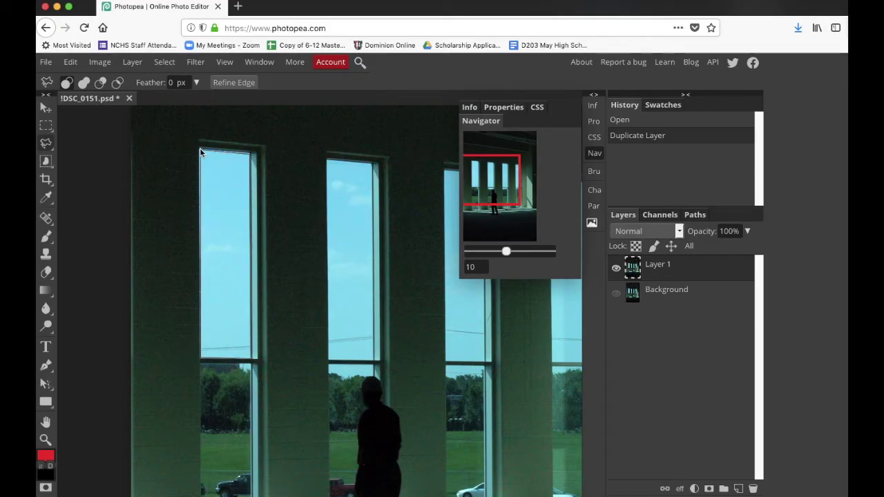
right_click(200, 151)
click(200, 152)
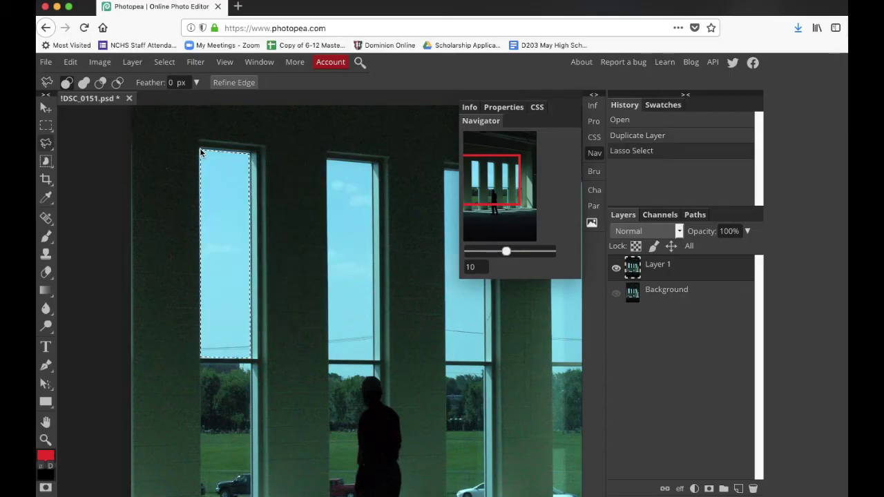
key(Delete)
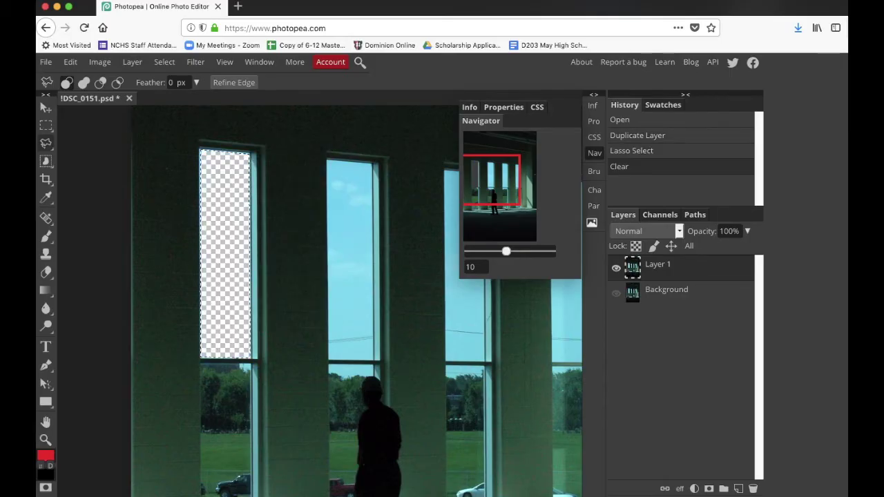
- Outline the upper glass pane of the second window with the Polygonal Lasso and delete its contents
click(327, 164)
click(329, 360)
click(377, 359)
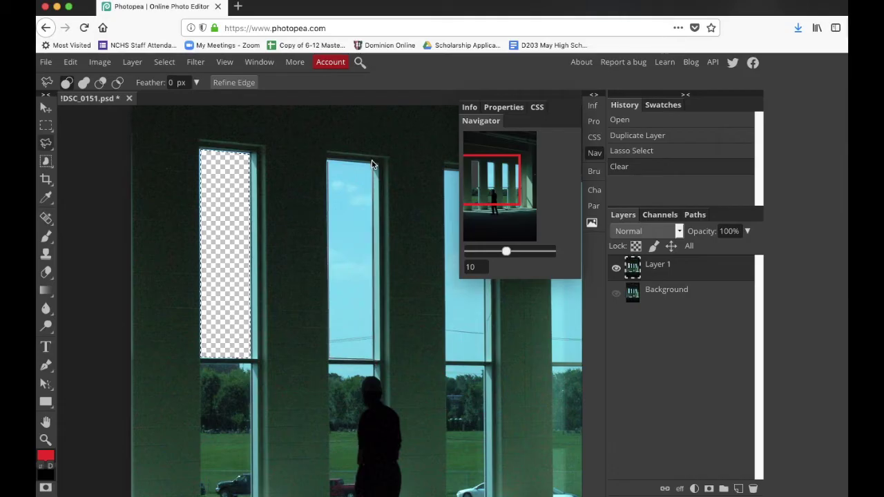
click(372, 165)
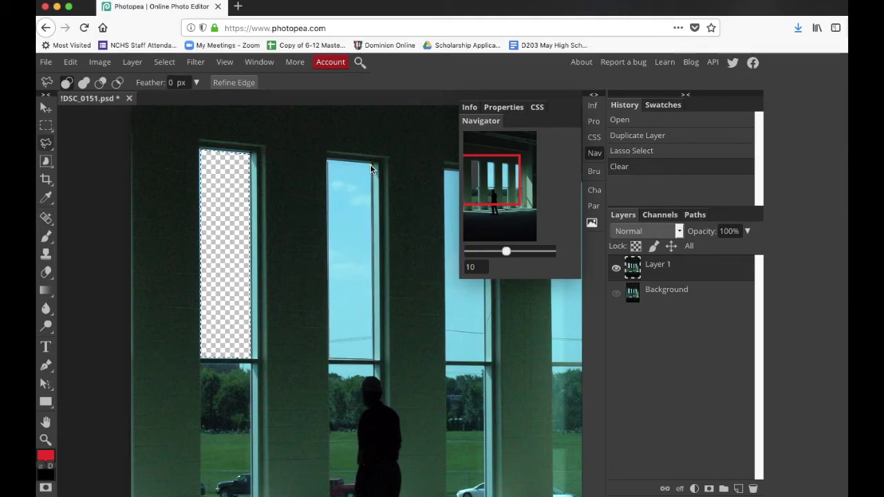
click(329, 165)
key(Delete)
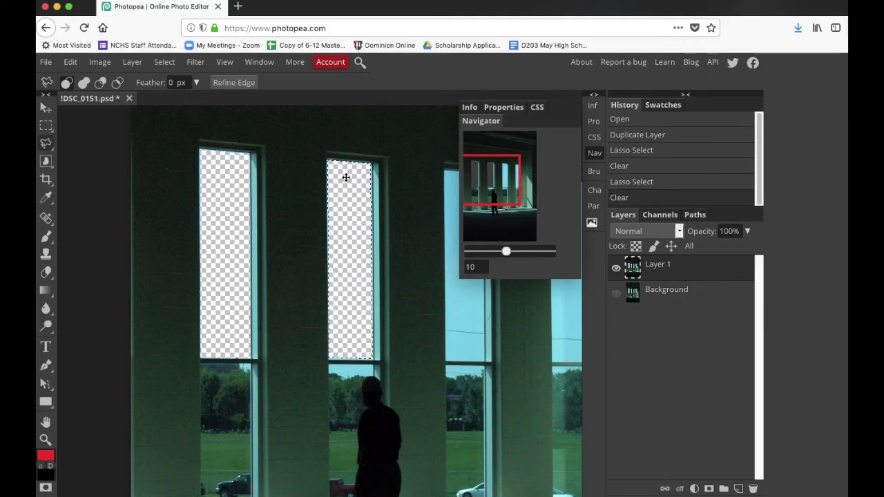
- Select the upper glass pane of the third window with the Polygonal Lasso and clear it
scroll(346, 177, right, 3)
scroll(342, 173, right, 3)
scroll(342, 172, down, 2)
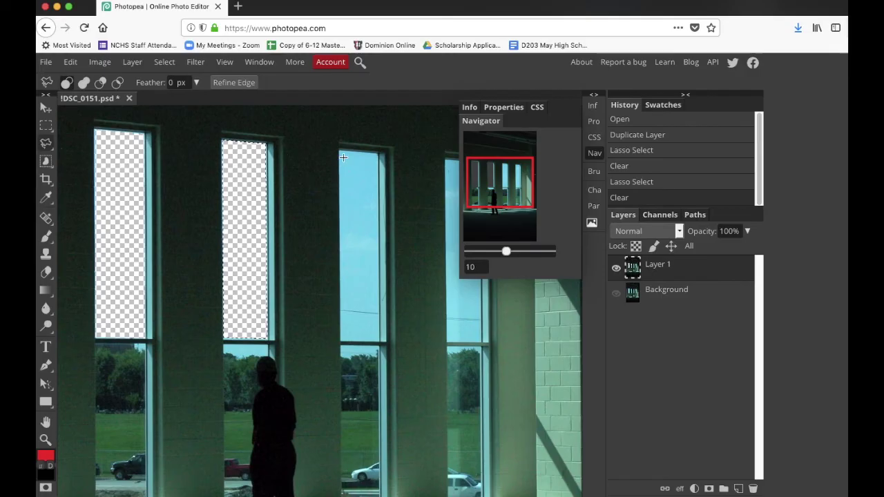
mouse_move(339, 149)
mouse_down()
mouse_move(339, 353)
mouse_move(339, 339)
mouse_move(379, 342)
mouse_move(378, 159)
mouse_move(340, 153)
mouse_up()
key(Delete)
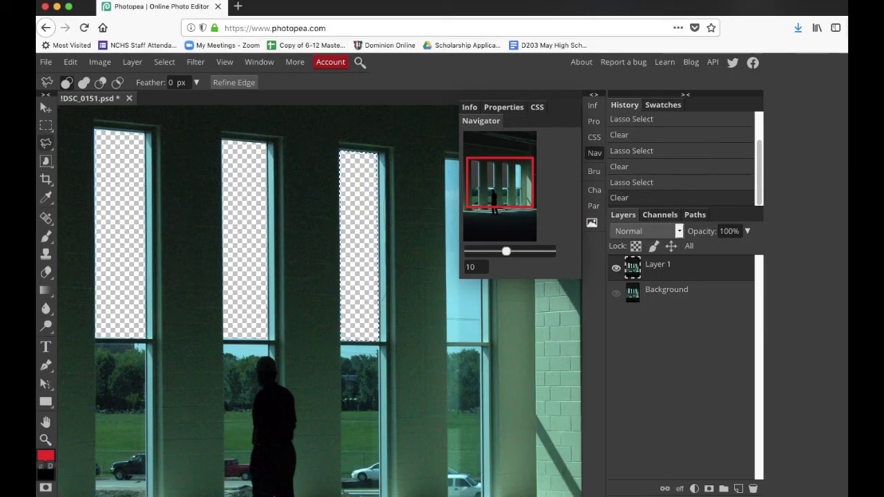
- Select the upper glass pane of the fourth window with the Polygonal Lasso and clear it
scroll(351, 160, right, 3)
scroll(350, 163, right, 1)
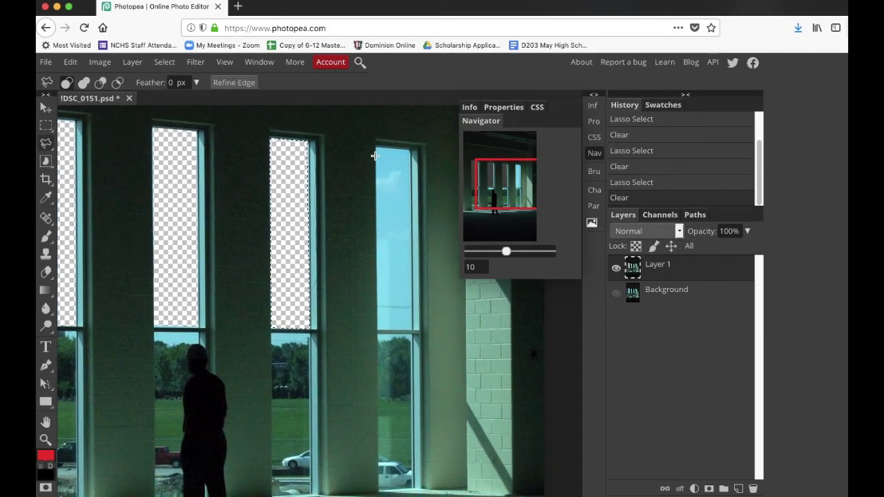
mouse_move(375, 147)
mouse_down()
mouse_move(368, 343)
mouse_move(377, 329)
mouse_move(416, 322)
mouse_move(411, 334)
mouse_move(409, 149)
mouse_move(375, 148)
mouse_up()
key(Delete)
- Outline the lower glass pane of the first window, below the crossbar, with the Polygonal Lasso and delete it
scroll(298, 191, left, 5)
scroll(298, 191, down, 5)
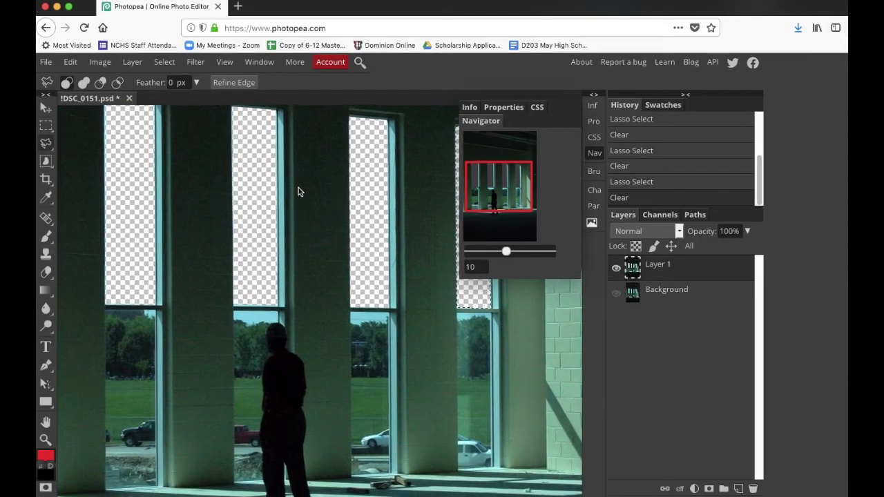
scroll(298, 191, left, 3)
scroll(168, 191, left, 1)
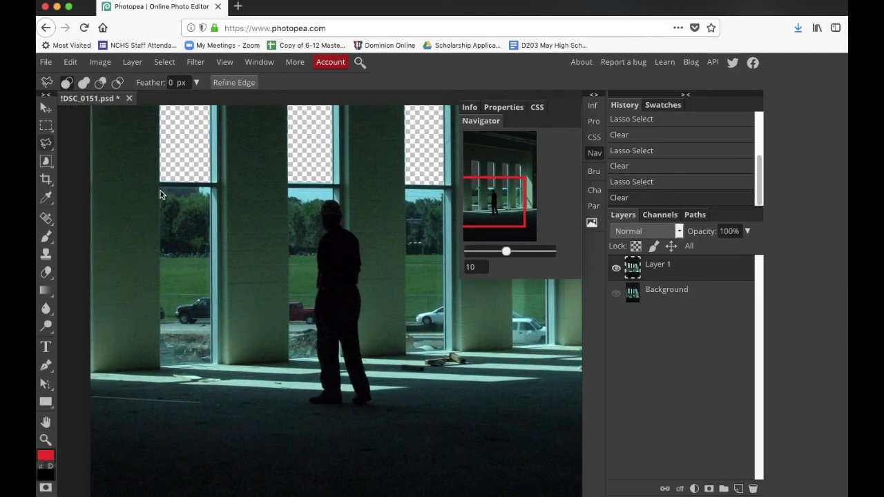
mouse_move(160, 193)
mouse_down()
mouse_move(160, 368)
mouse_move(214, 365)
mouse_move(201, 237)
mouse_move(210, 189)
mouse_move(166, 192)
mouse_up()
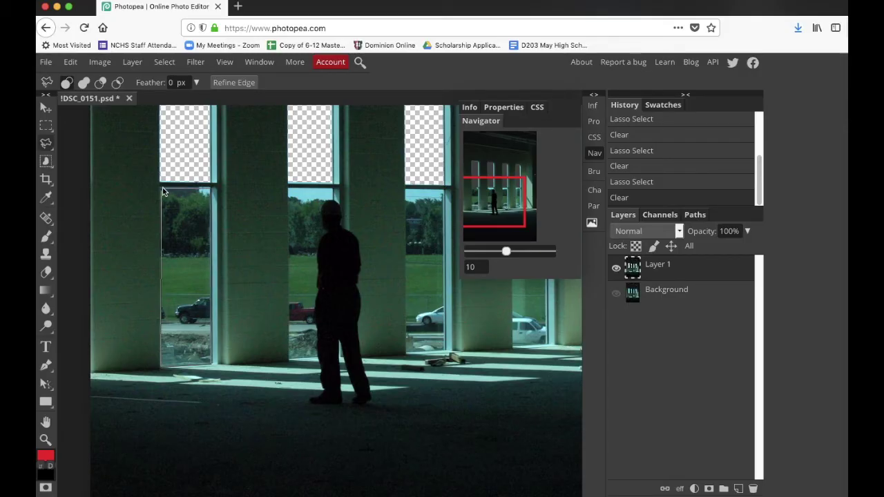
drag(163, 192, 162, 192)
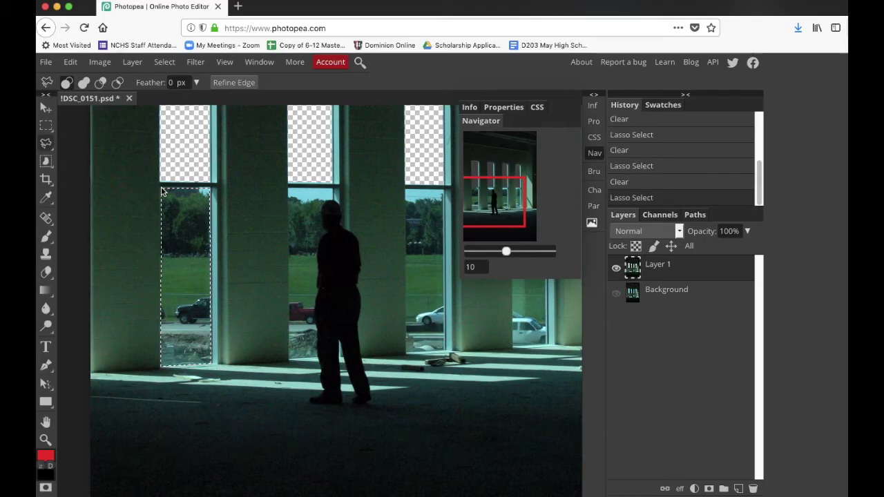
key(Delete)
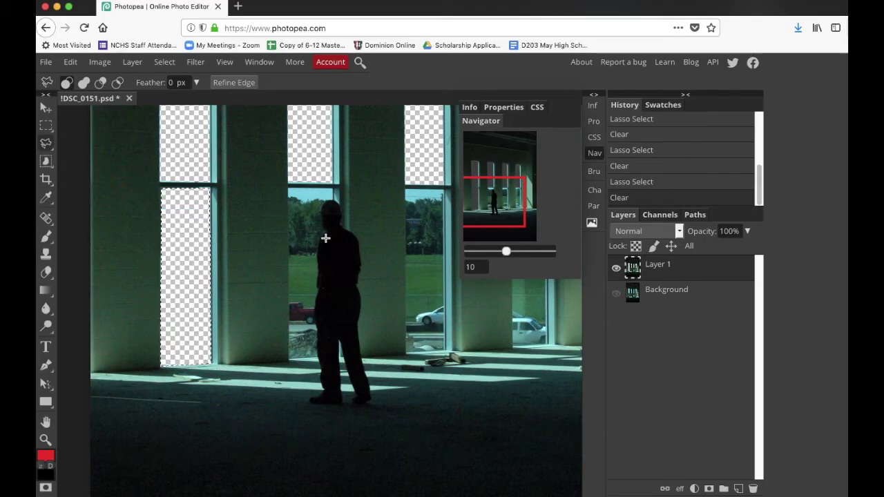
- Trace the second window's lower pane along the standing man's silhouette with the Polygonal Lasso and delete the glass area
mouse_move(287, 188)
mouse_down()
mouse_move(289, 358)
mouse_move(317, 358)
mouse_move(317, 247)
mouse_move(328, 234)
mouse_move(322, 205)
mouse_move(334, 191)
mouse_move(288, 190)
mouse_up()
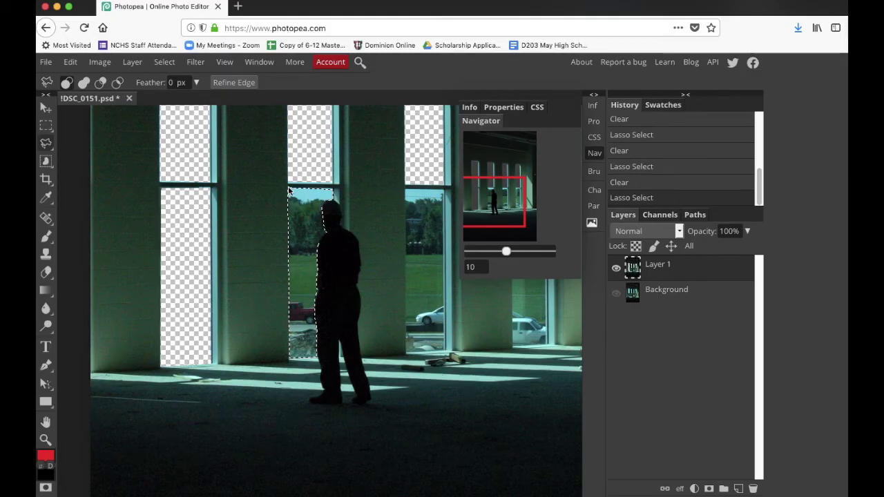
key(Delete)
- Outline the lower glass pane of the third window with the Polygonal Lasso and delete it
scroll(296, 187, right, 5)
scroll(295, 187, right, 4)
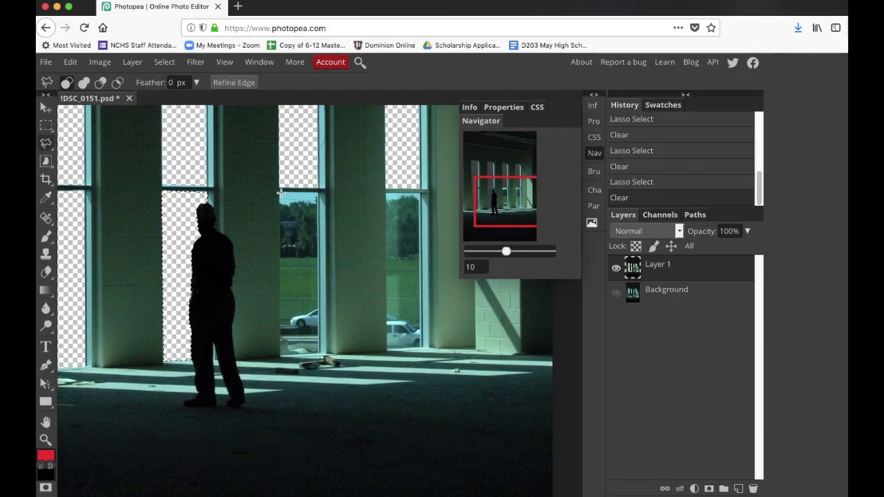
click(280, 356)
click(318, 354)
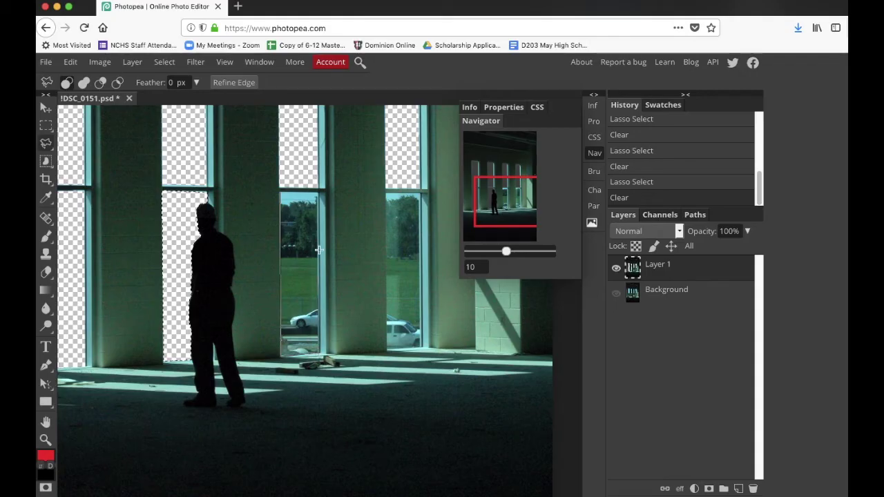
click(280, 191)
key(Delete)
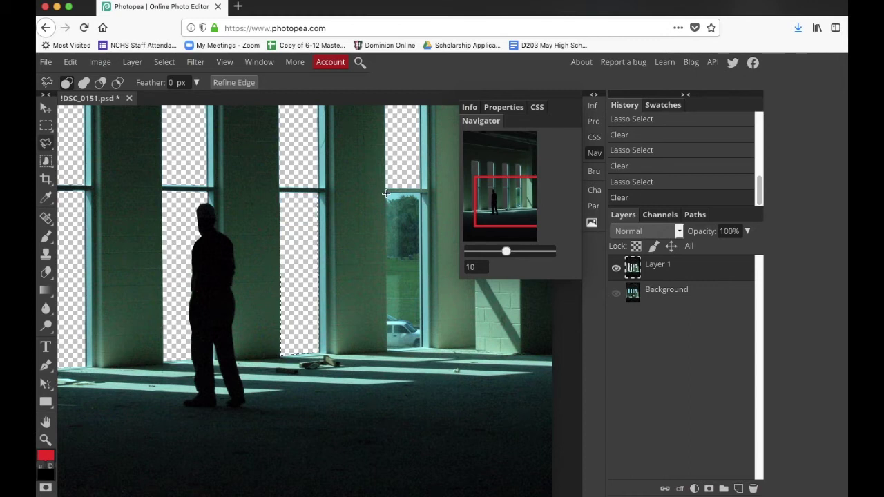
- Outline the lower glass pane of the fourth window with the Polygonal Lasso and delete it
click(388, 348)
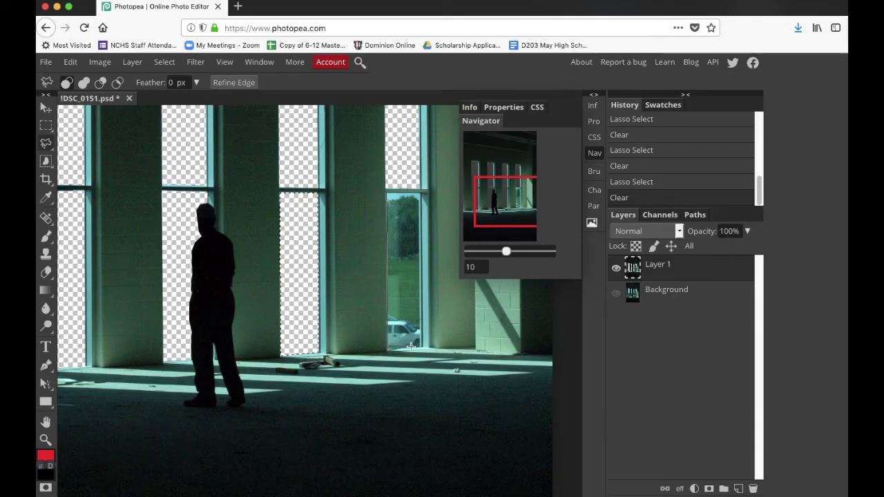
click(419, 344)
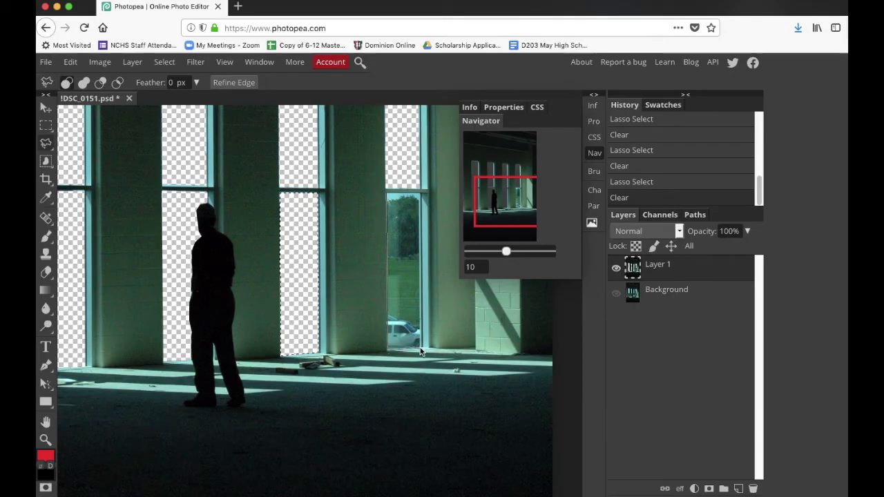
click(387, 191)
key(Delete)
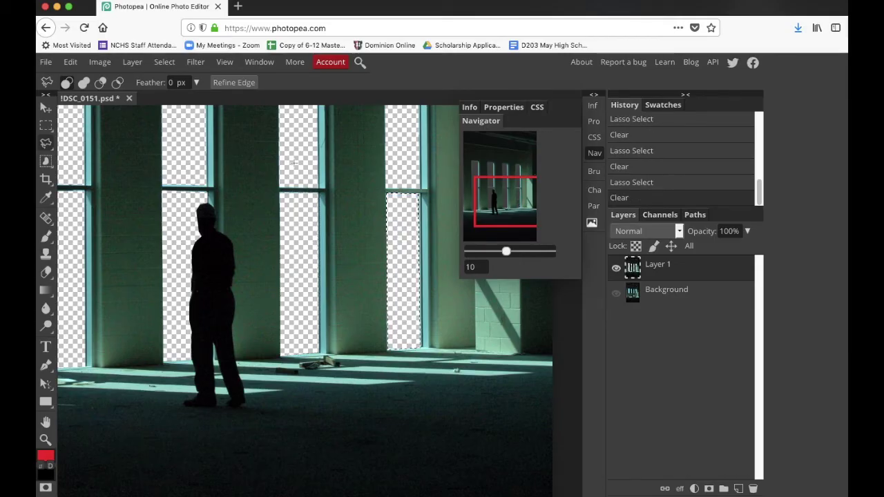
- Toggle the Background layer's visibility to compare the cut-out windows with the original photo, leaving the Background hidden
click(616, 294)
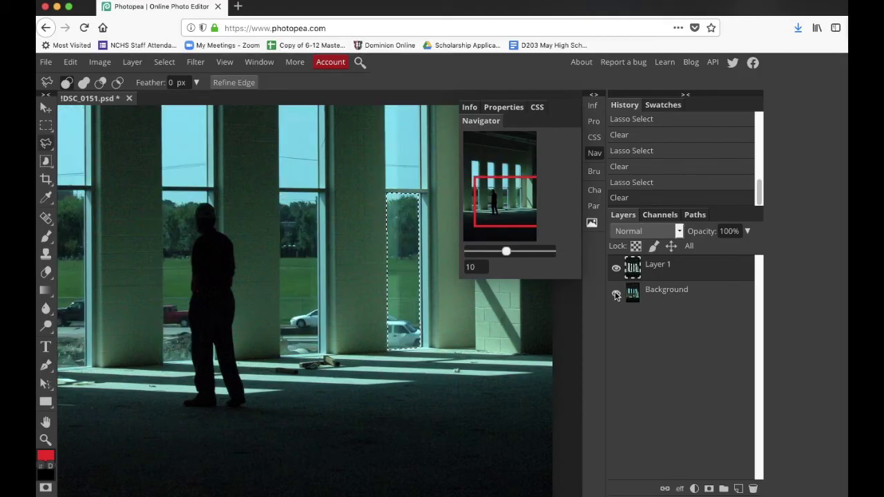
click(615, 293)
click(616, 294)
click(616, 294)
click(616, 294)
click(616, 294)
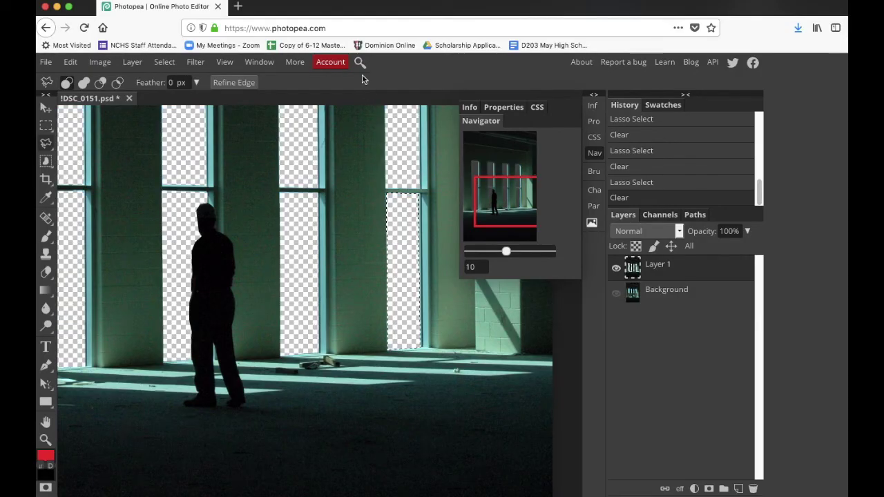
- Open the sunset photo !DSC_0340.JPG from the Cut-away_Collage_PREP folder
click(47, 62)
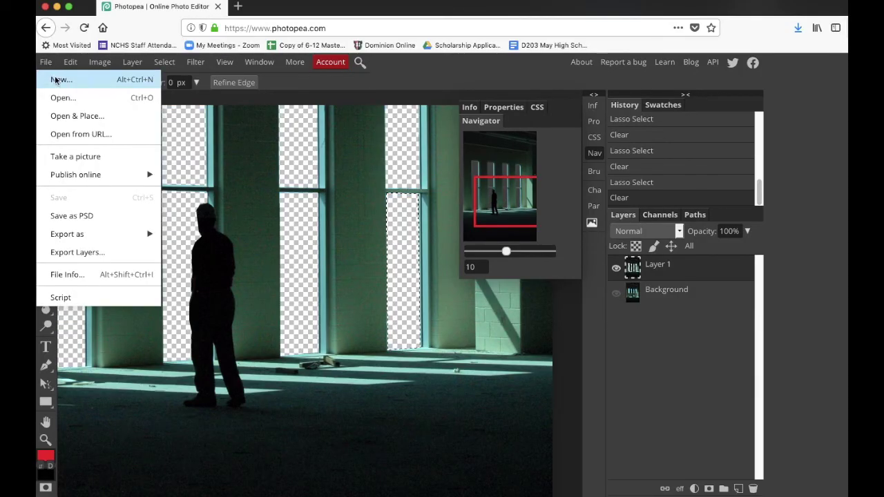
click(60, 100)
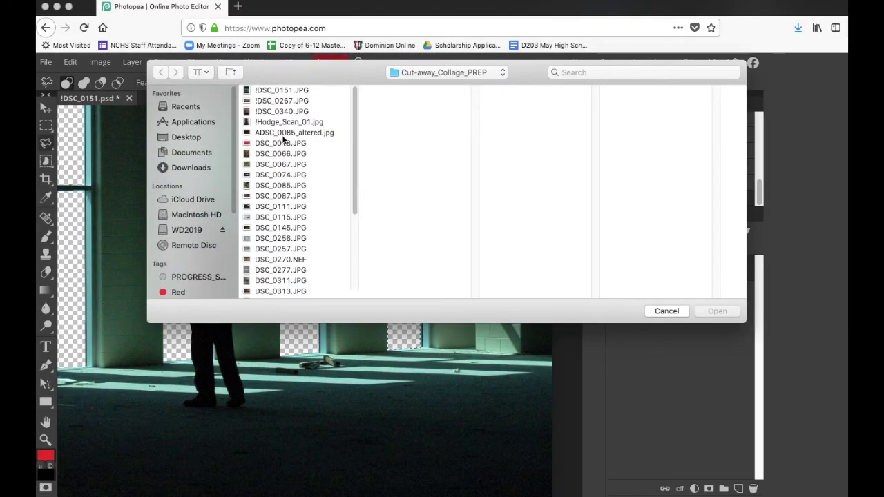
click(280, 112)
click(709, 314)
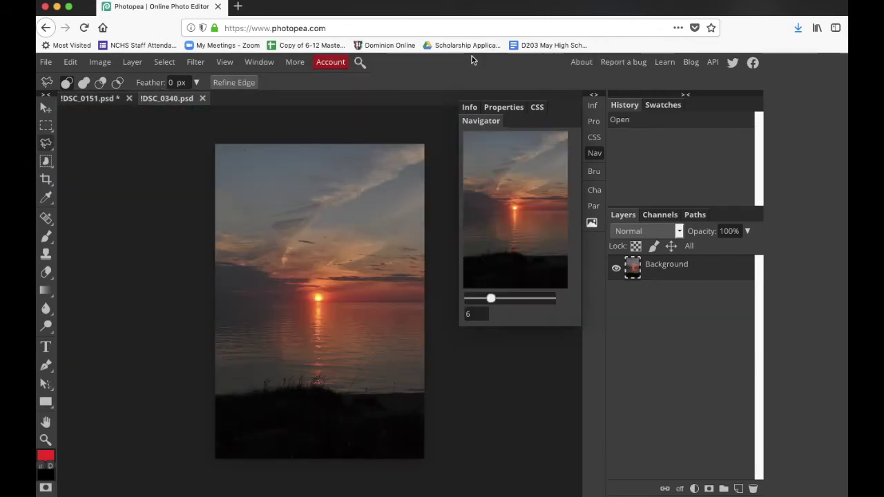
- Select a large rectangular area of the sunset photo, from upper sky to dark shoreline, and copy it
click(46, 125)
drag(231, 182, 410, 442)
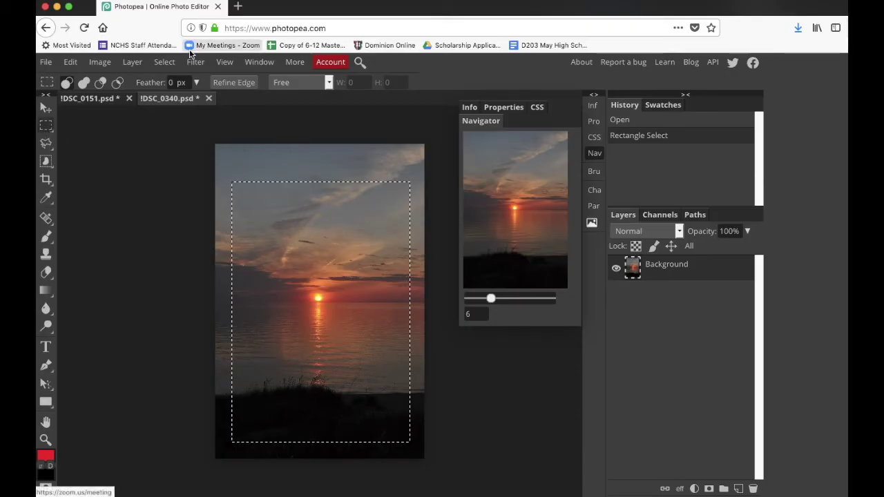
click(76, 62)
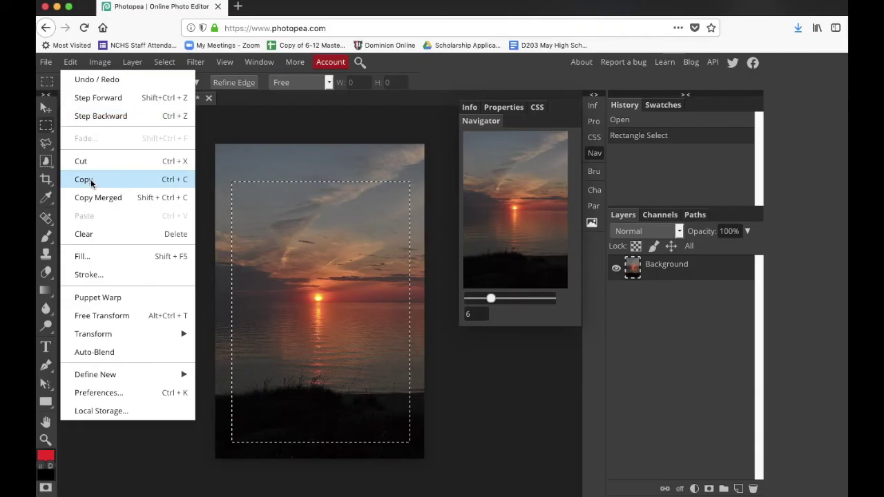
key(ctrl+c)
- Paste the copied sunset into the !DSC_0151.psd document and move the cut-out Layer 1 above it
click(104, 100)
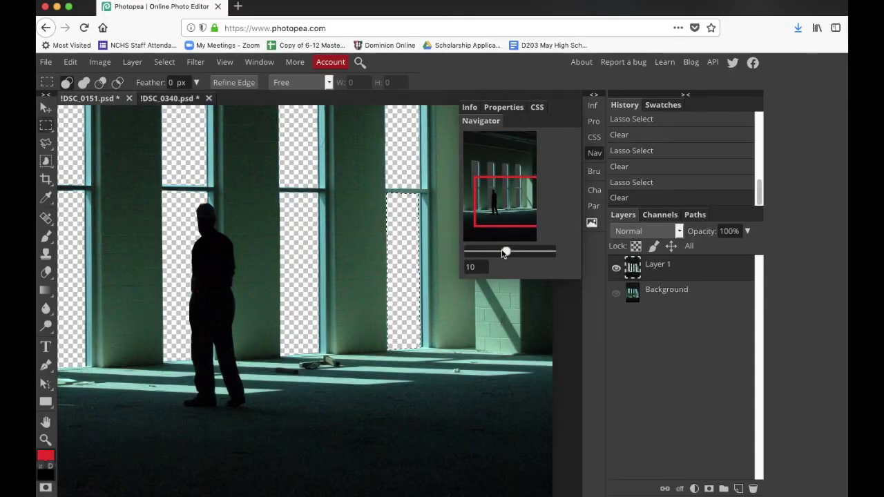
drag(505, 254, 499, 255)
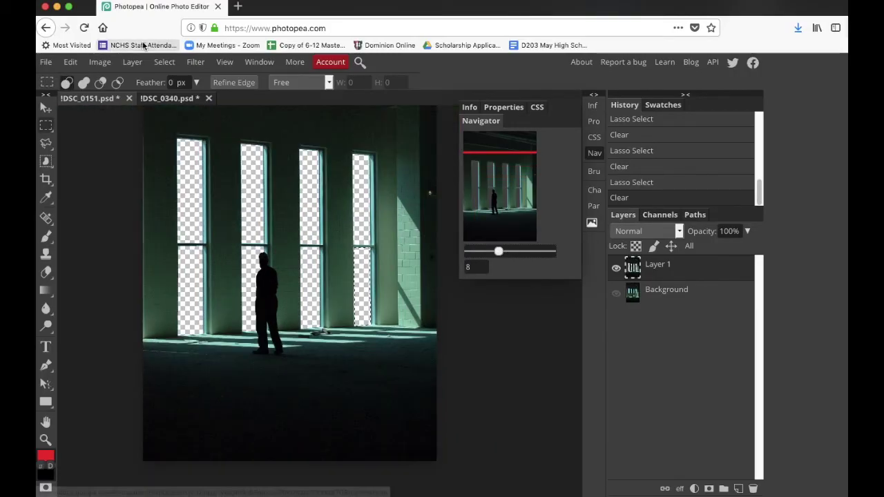
click(71, 62)
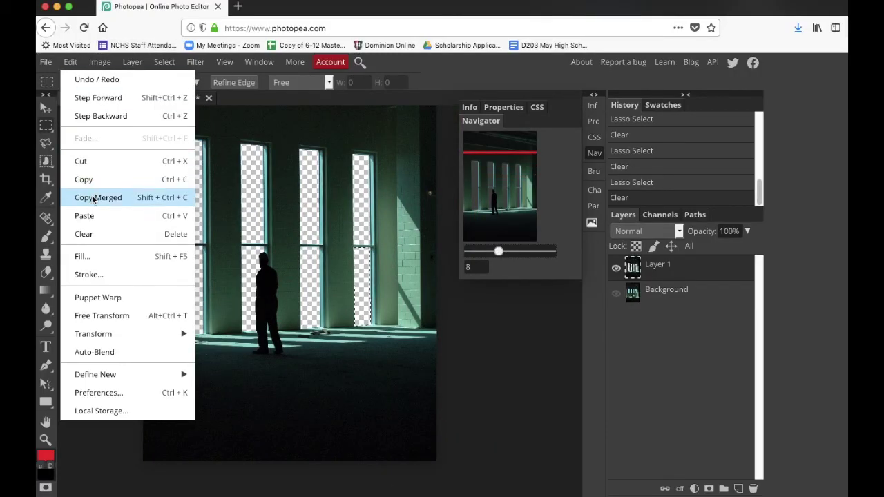
click(87, 215)
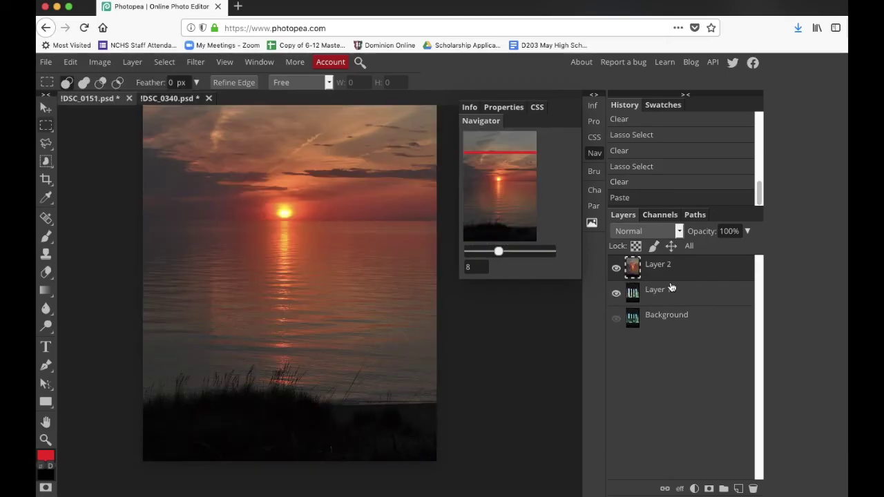
drag(660, 292, 657, 264)
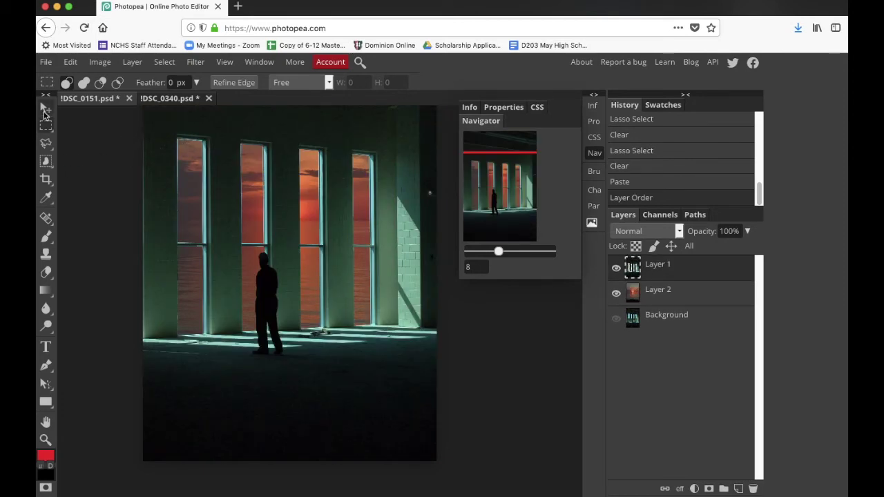
- Move the sunset layer up so the sun shows in the upper pane of the third window
key(super)
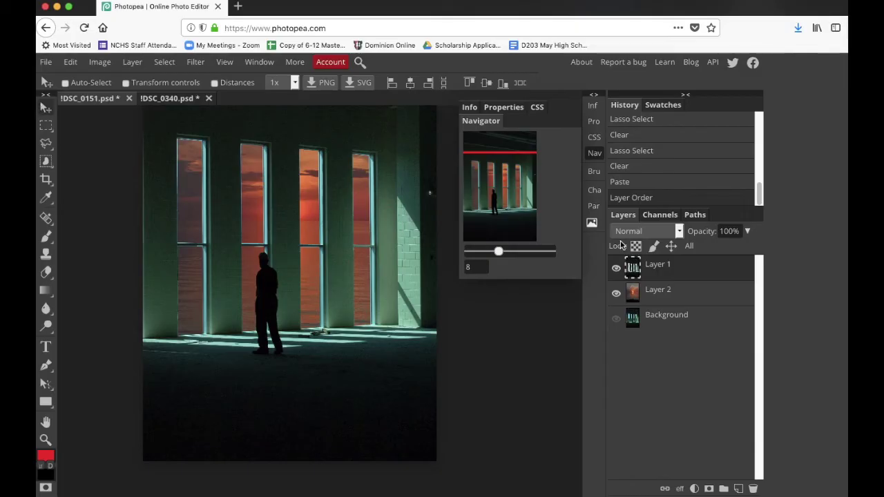
click(649, 295)
drag(259, 239, 288, 185)
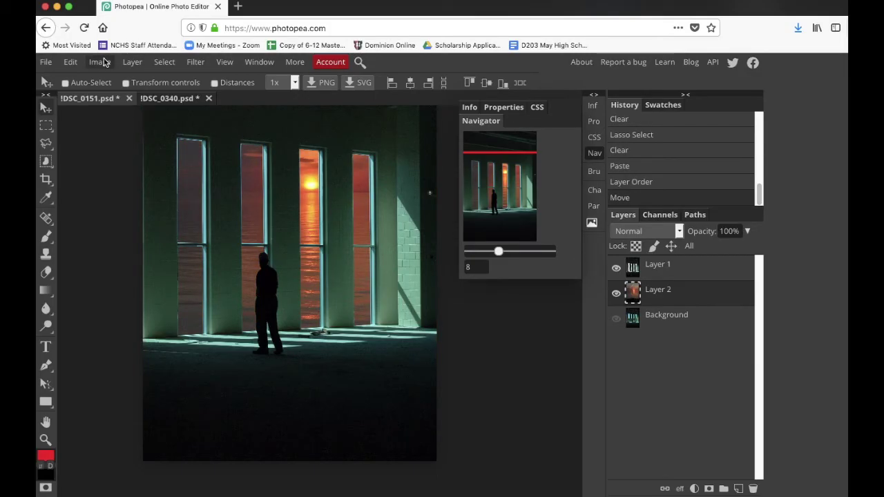
- Stretch the sunset layer to about 120% width and move it so the sun sits in the second window's upper pane, above the man
click(71, 61)
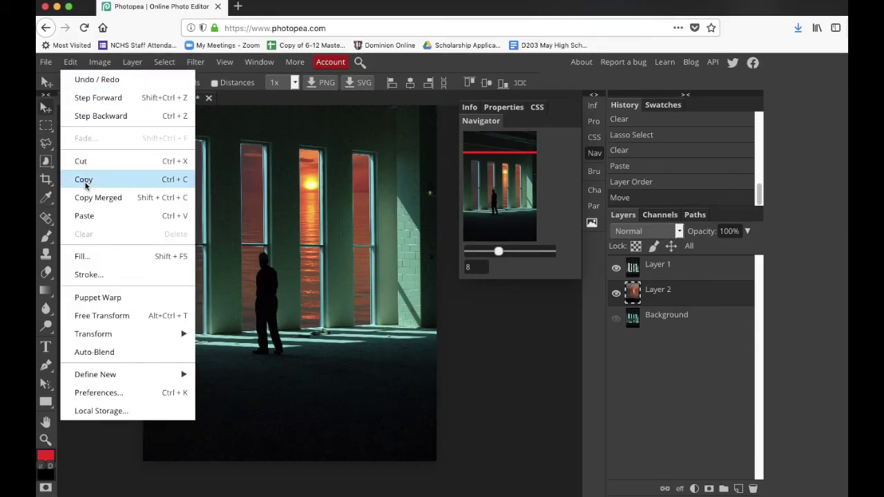
mouse_move(175, 331)
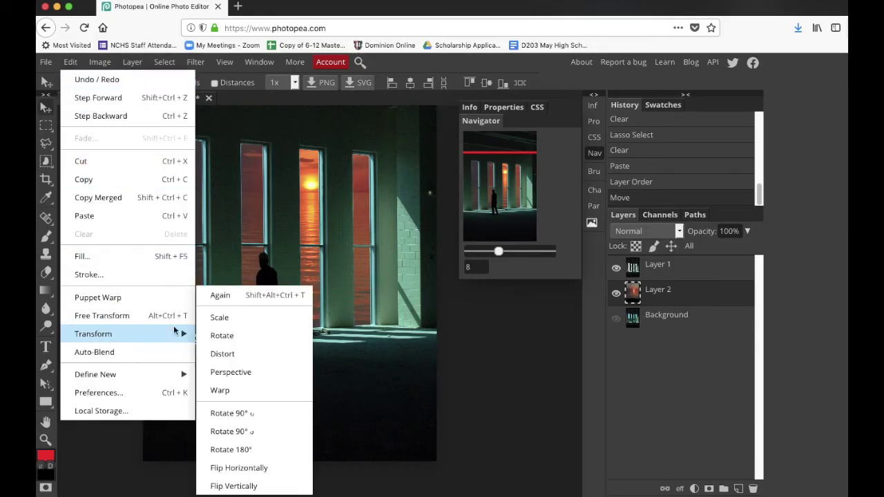
click(219, 317)
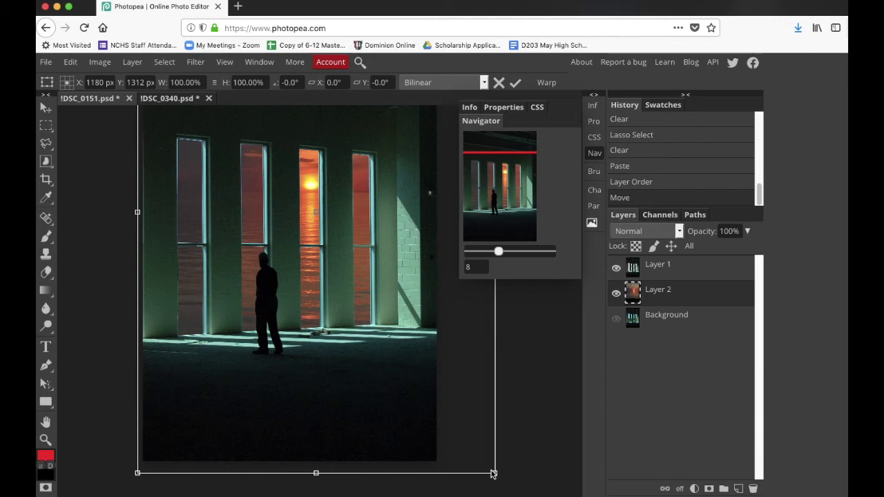
drag(293, 341, 322, 359)
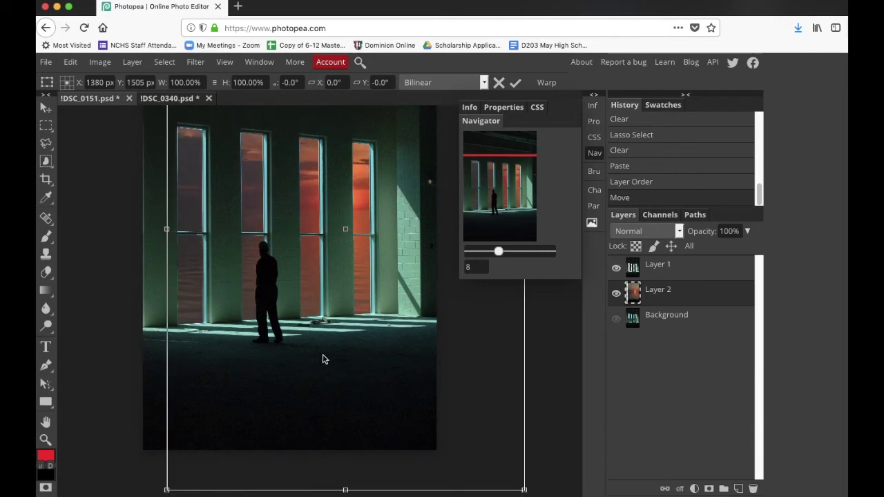
drag(167, 228, 94, 230)
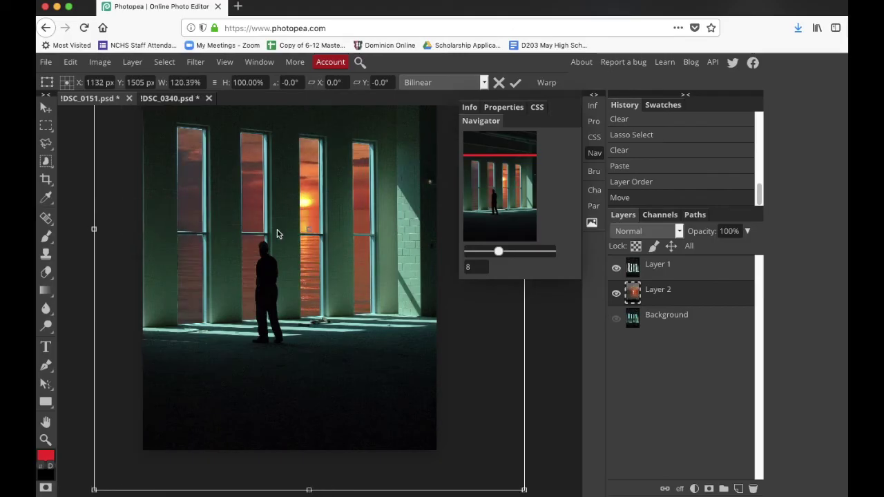
drag(314, 208, 310, 178)
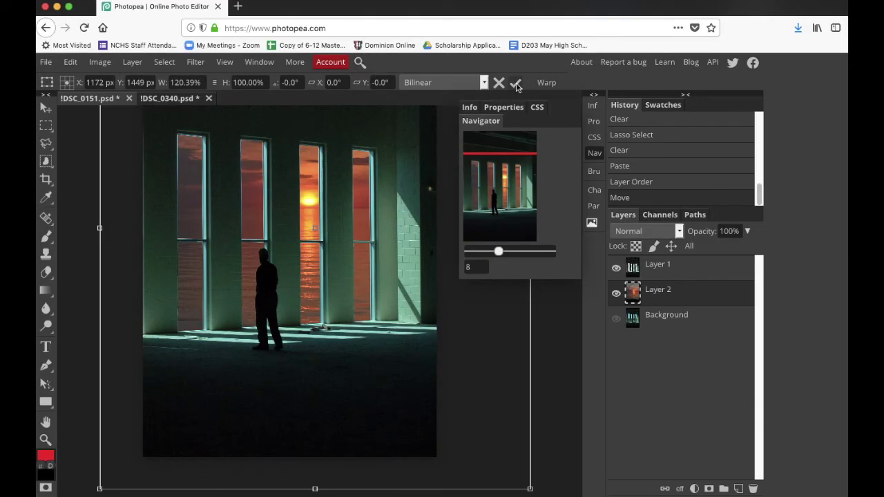
key(Return)
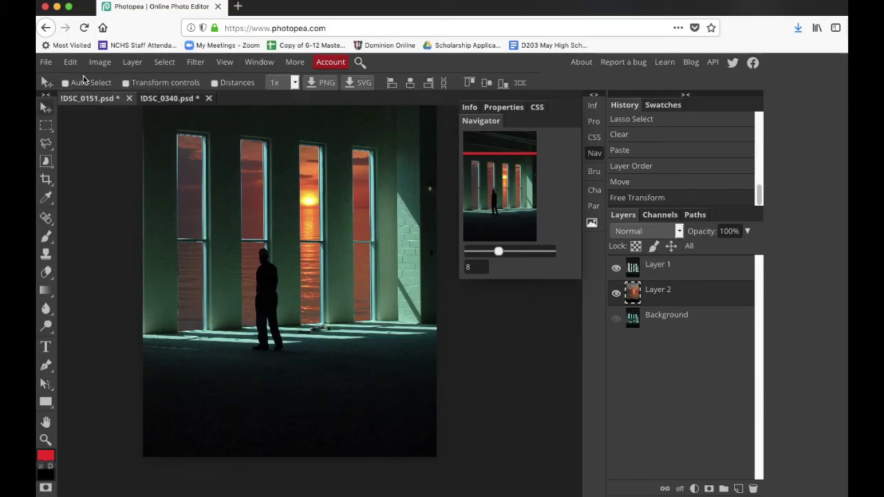
drag(287, 183, 239, 177)
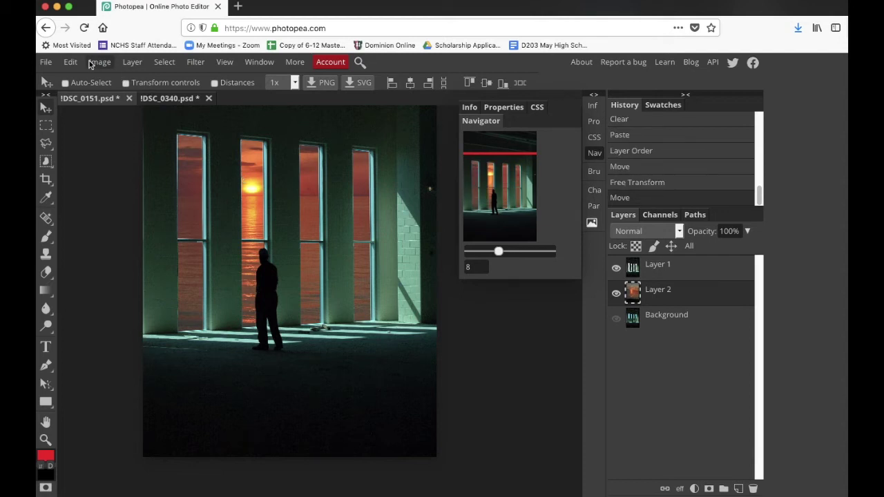
- Export the sunset collage as a JPG with the default settings and save the file to disk
click(45, 62)
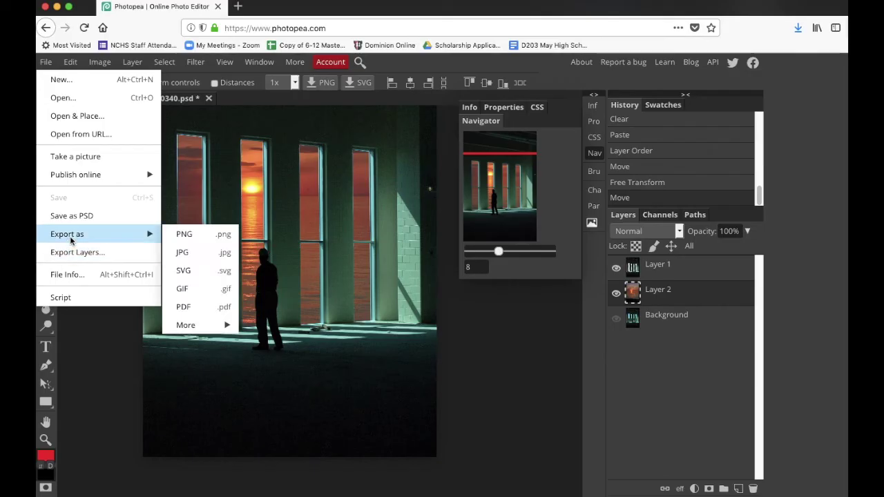
click(182, 254)
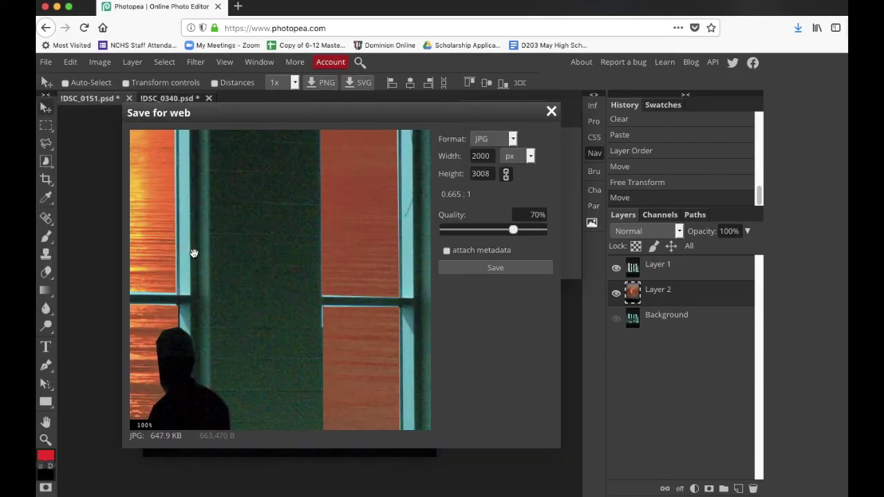
click(495, 268)
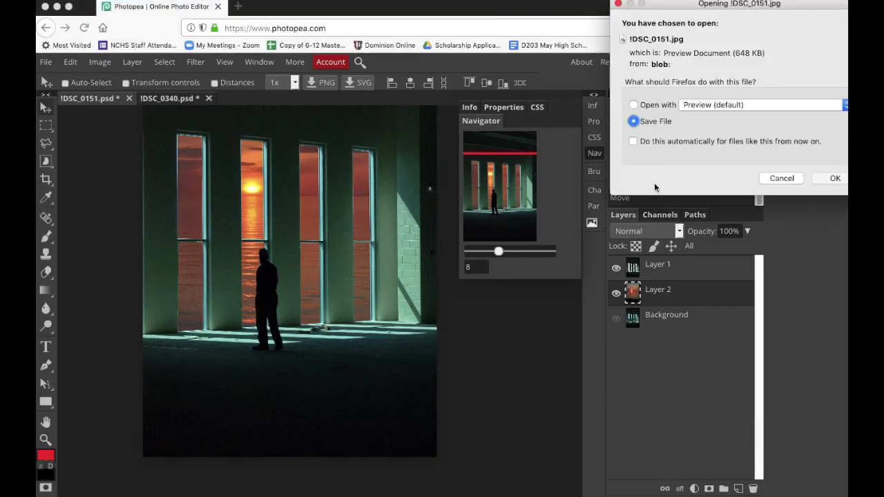
click(835, 179)
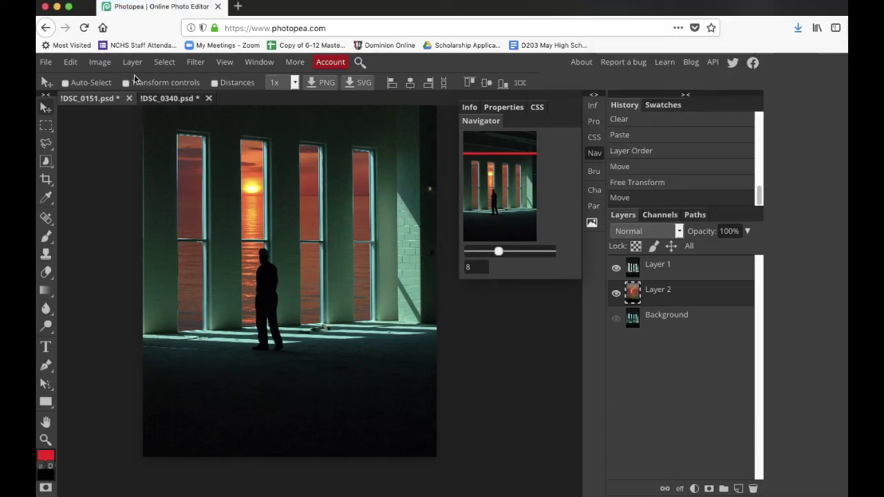
- Open the wave photo !DSC_0267.JPG from the Cut-away_Collage_PREP folder
click(46, 62)
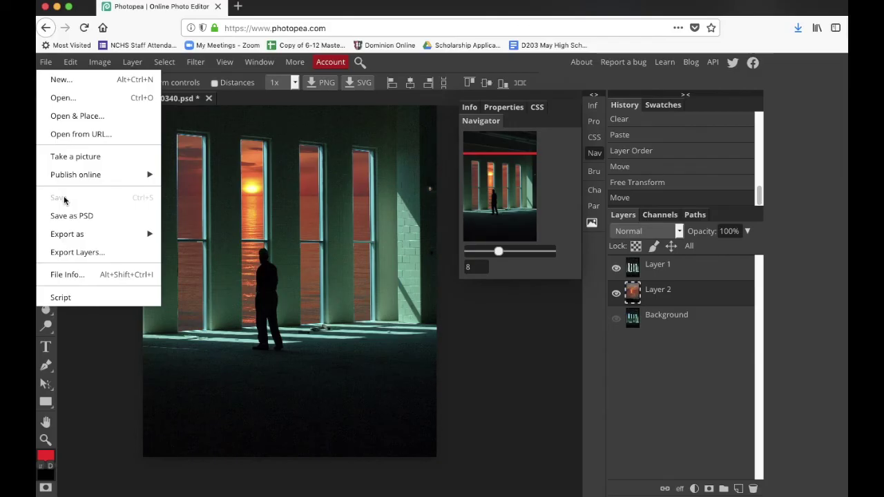
click(67, 99)
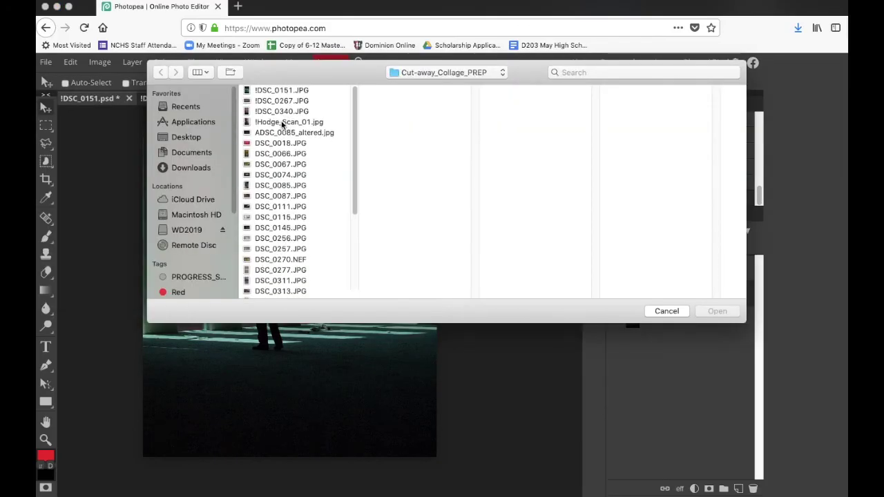
click(276, 101)
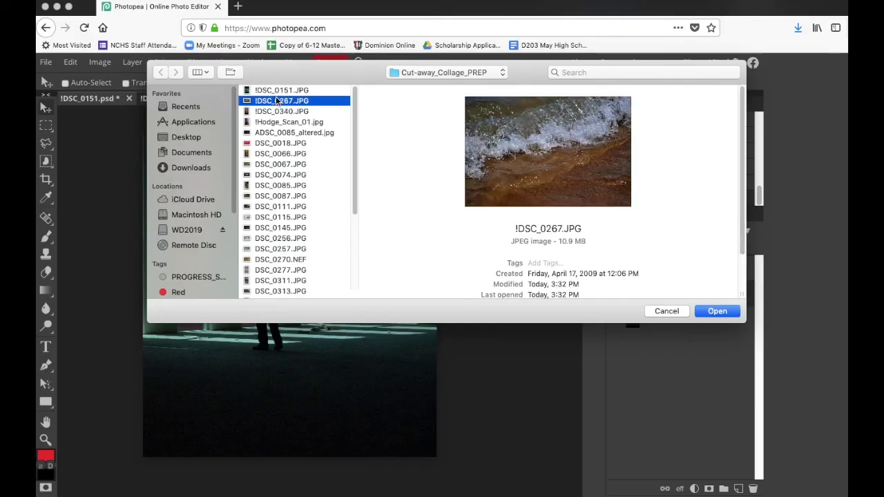
click(718, 311)
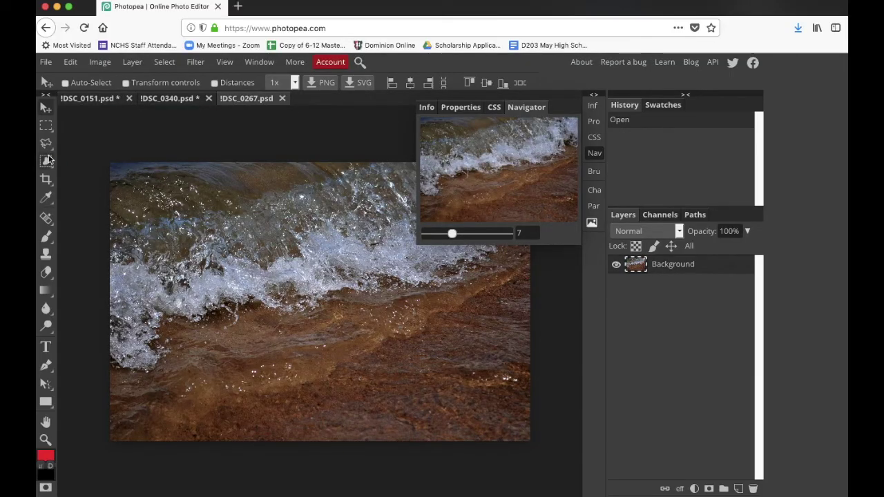
- Select nearly the whole wave photo with a rectangular selection and copy it
drag(111, 164, 530, 436)
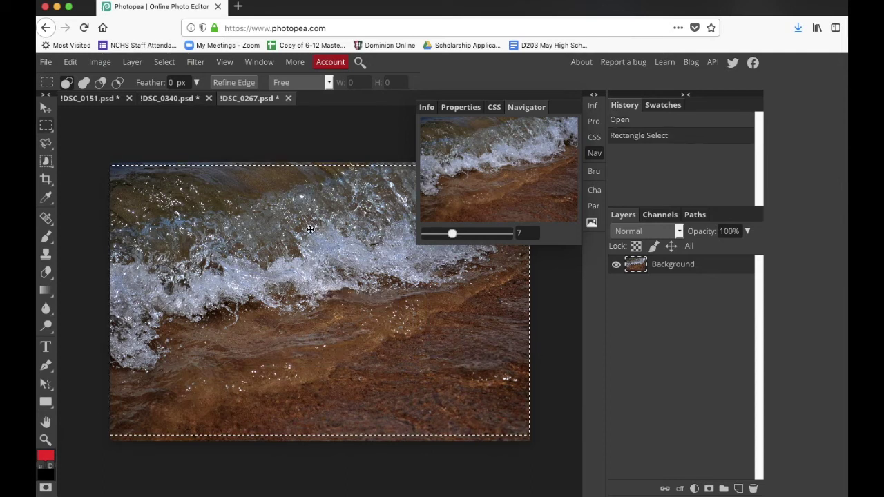
click(70, 62)
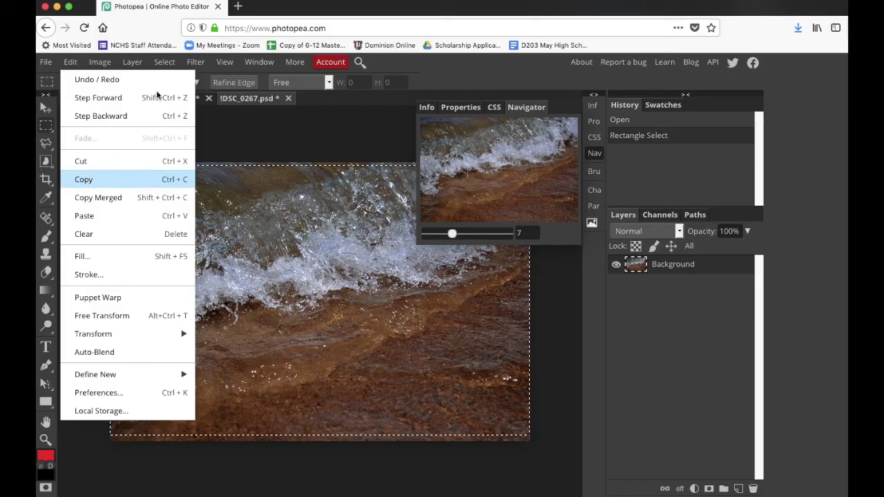
click(138, 179)
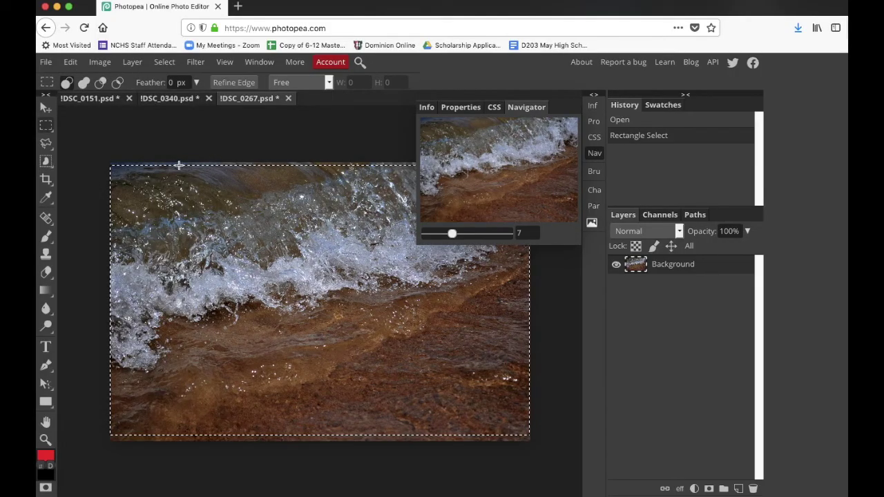
- Close the !DSC_0340.psd sunset document
click(175, 99)
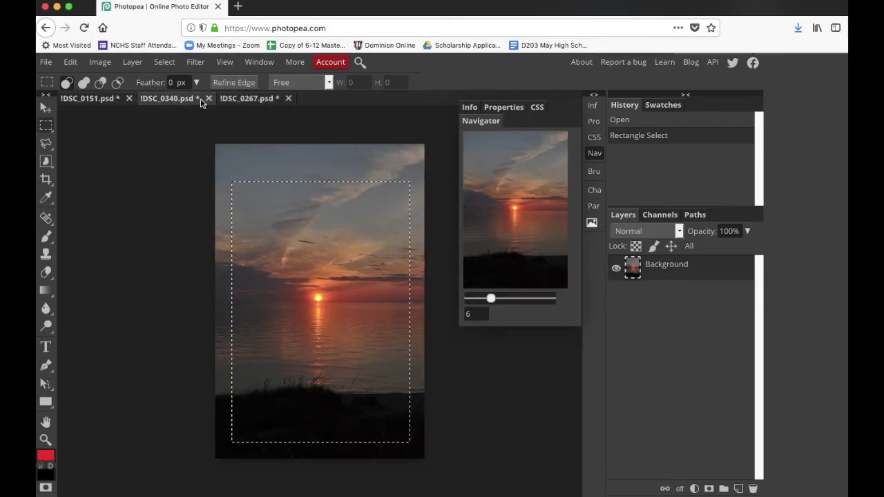
click(208, 98)
click(541, 241)
- Paste the copied wave photo into !DSC_0151.psd directly above the sunset layer, beneath the cut-out Layer 1
click(99, 99)
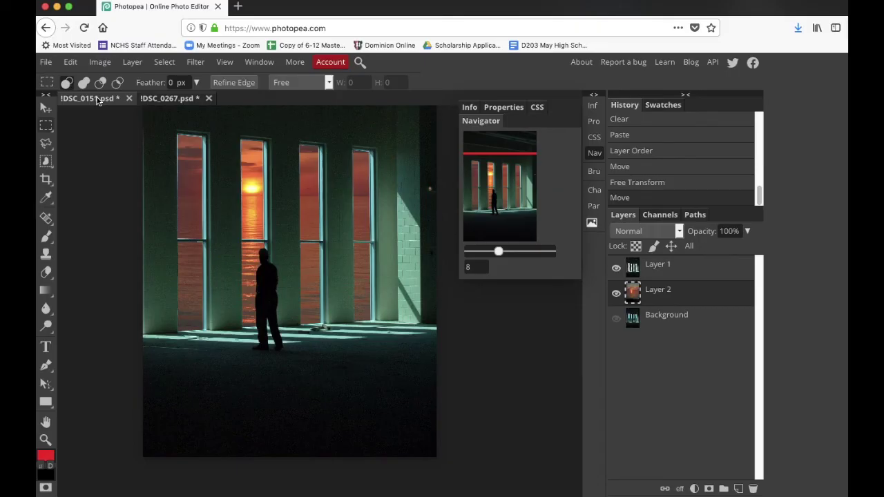
click(71, 62)
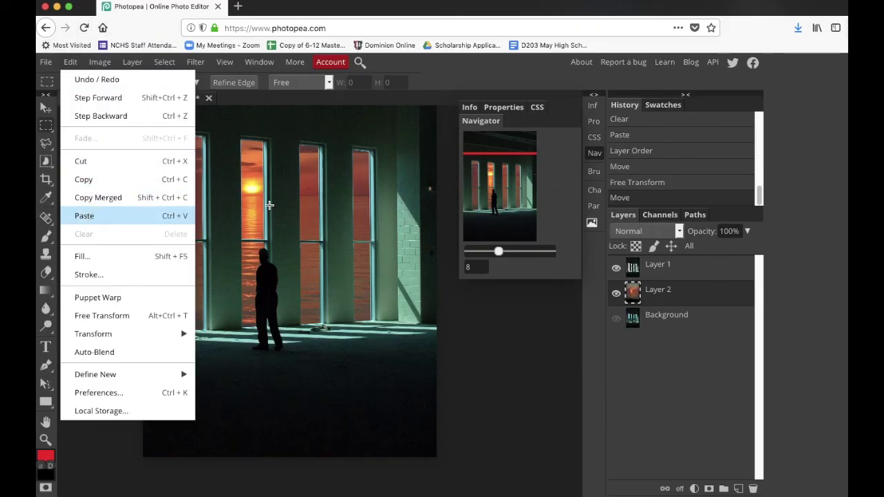
key(ctrl+v)
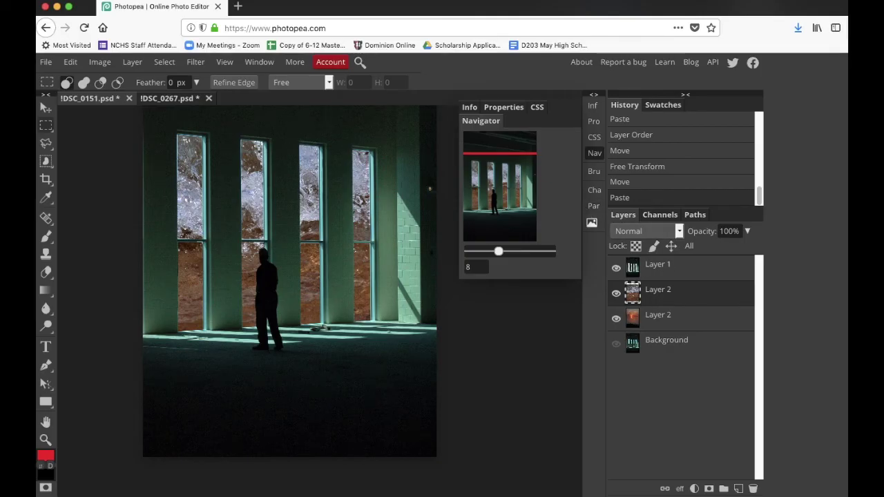
- Reposition the pasted wave layer so the splash and the sand fall behind the window openings
click(46, 107)
drag(300, 138, 341, 219)
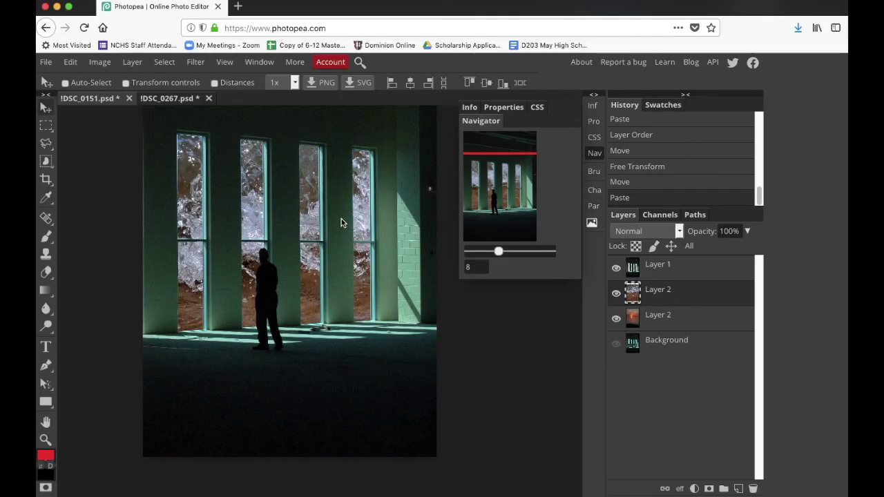
drag(245, 231, 191, 117)
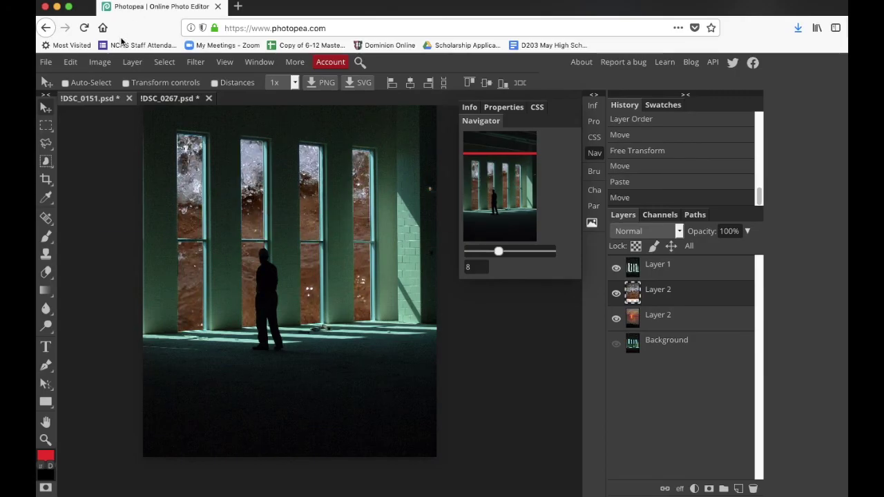
- Scale the wave layer proportionally to about 54% and position it so it covers all four windows
click(71, 62)
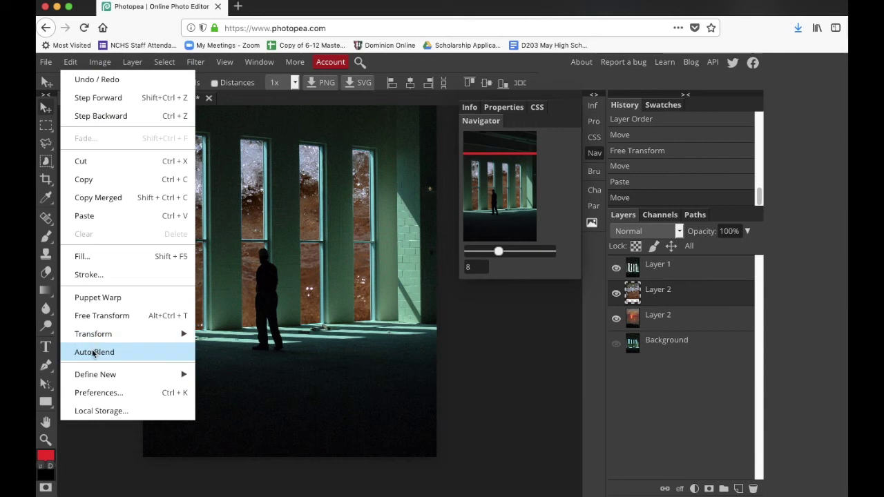
mouse_move(92, 336)
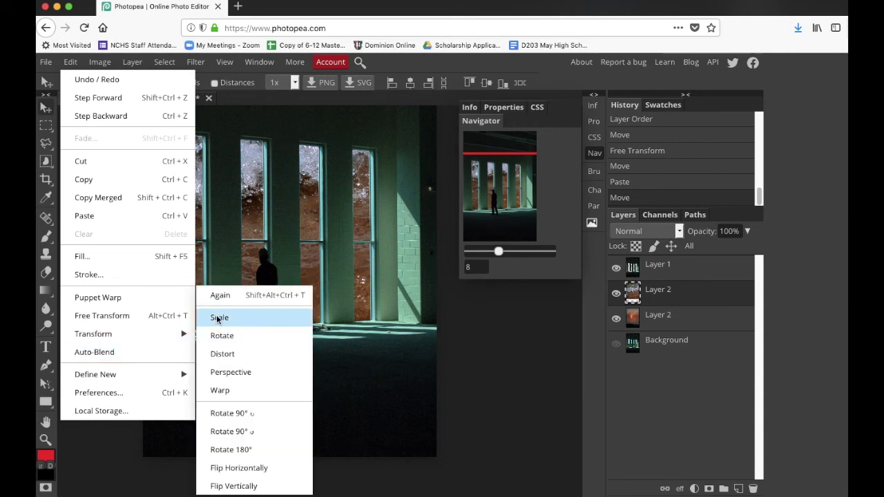
click(218, 318)
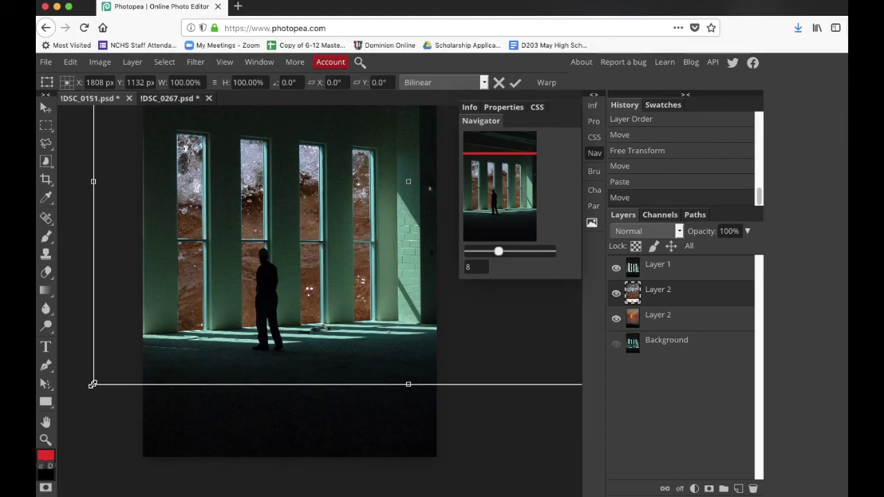
drag(92, 384, 171, 299)
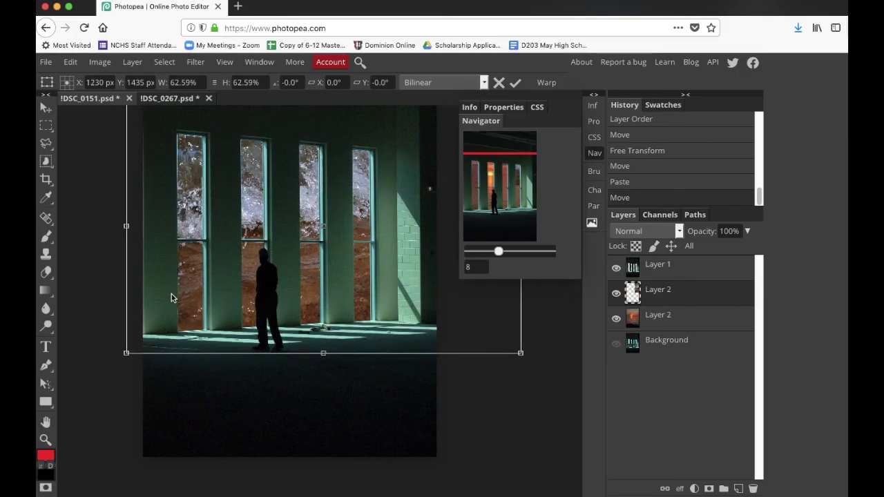
drag(125, 354, 264, 263)
drag(321, 190, 198, 215)
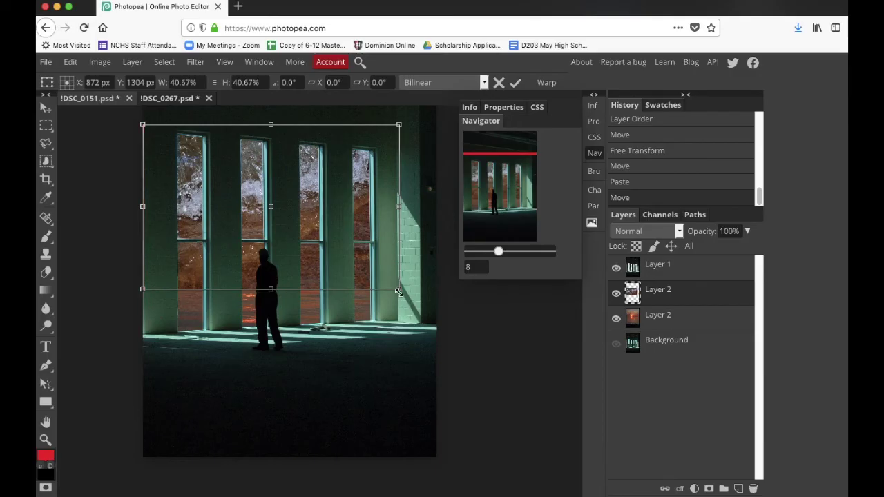
drag(399, 289, 494, 391)
mouse_move(371, 287)
mouse_down()
mouse_move(361, 283)
mouse_move(370, 281)
mouse_up()
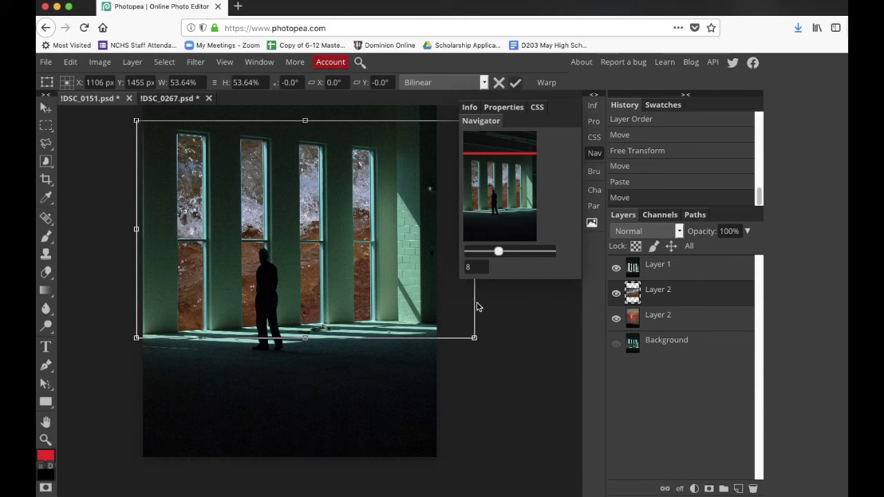
key(Return)
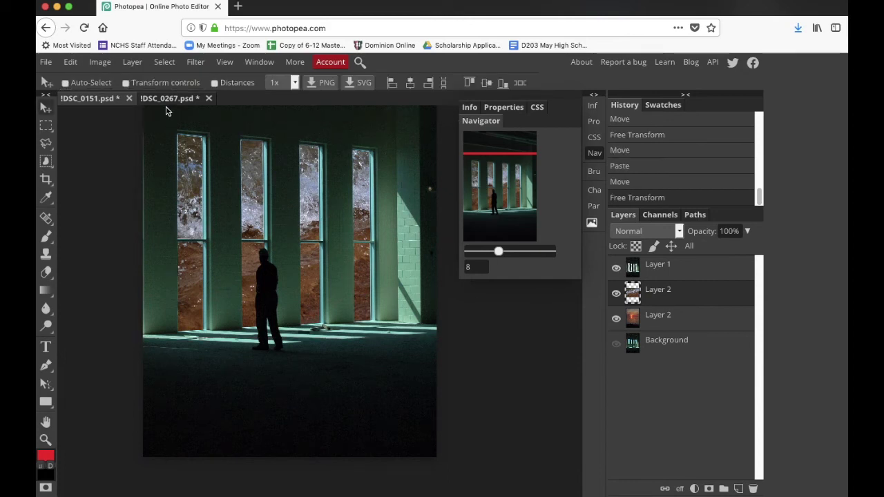
- Export the wave collage as a JPG at 2000 × 3008 px and 70% quality, saving the file
click(45, 62)
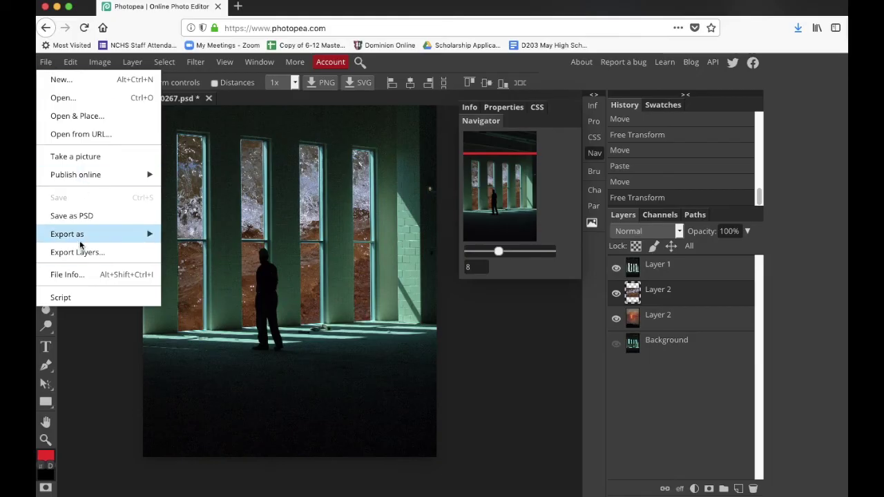
mouse_move(86, 235)
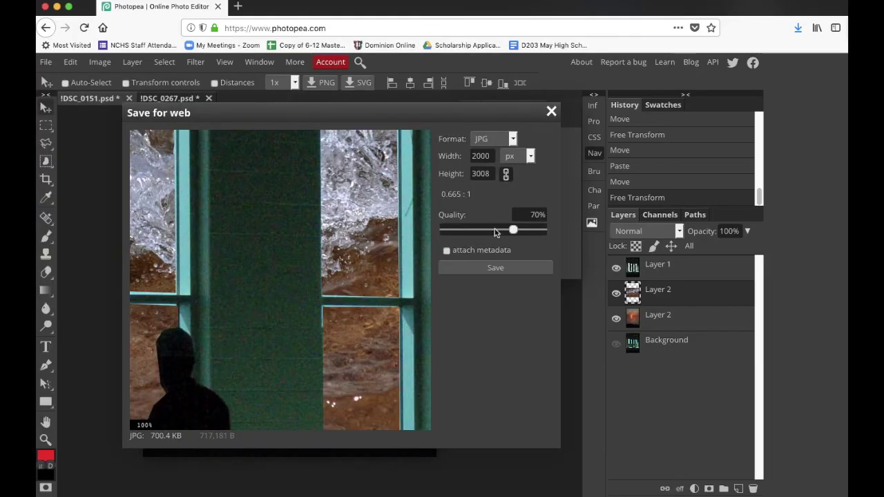
click(504, 268)
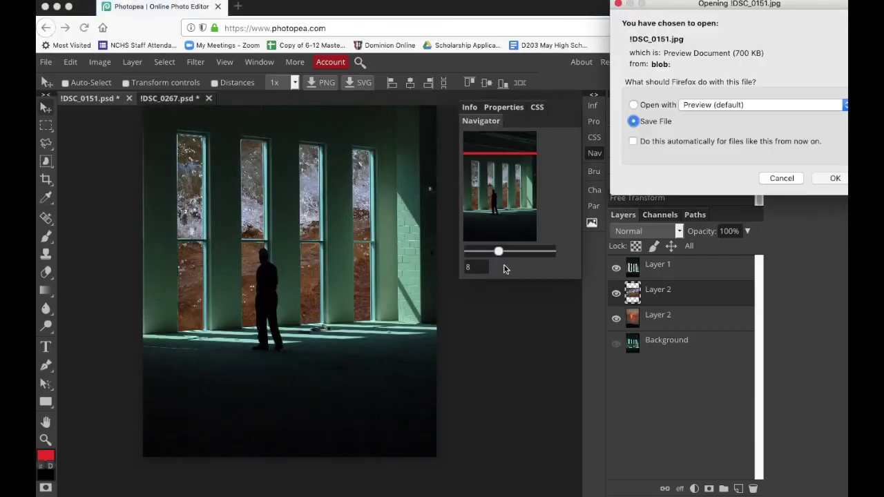
key(Return)
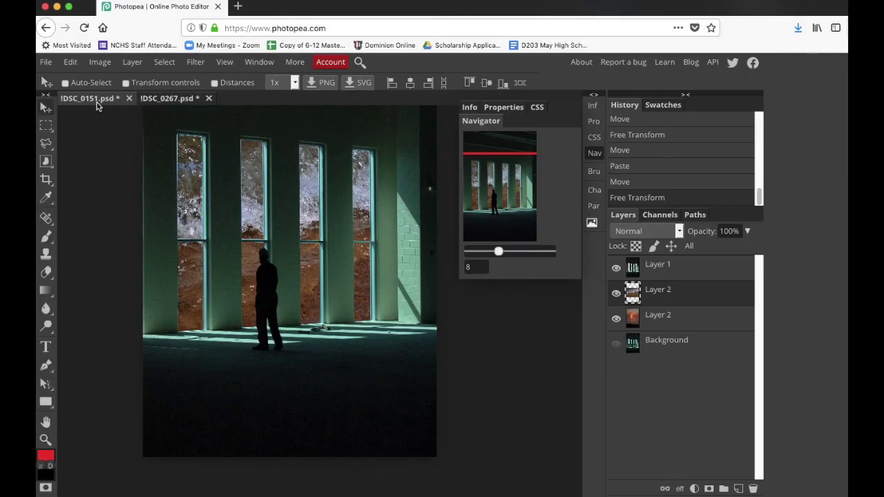
- Open the blurred face scan JPG from the Cut-away_Collage_PREP folder
click(46, 63)
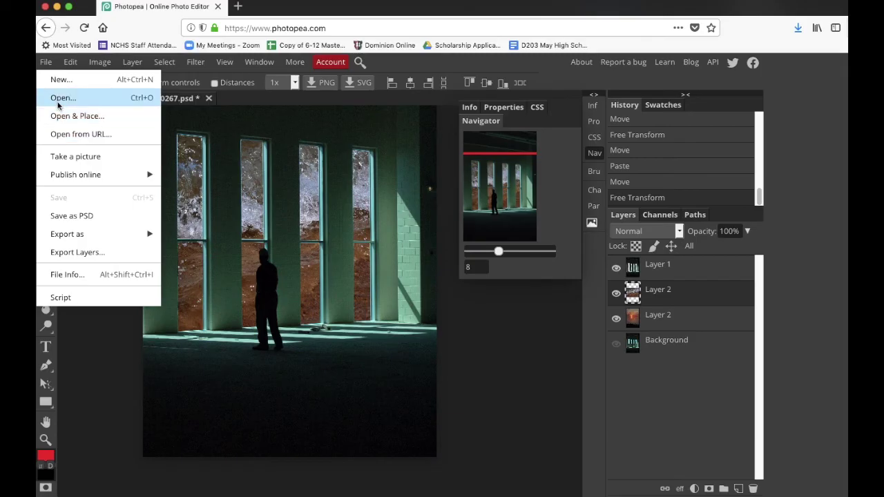
click(60, 98)
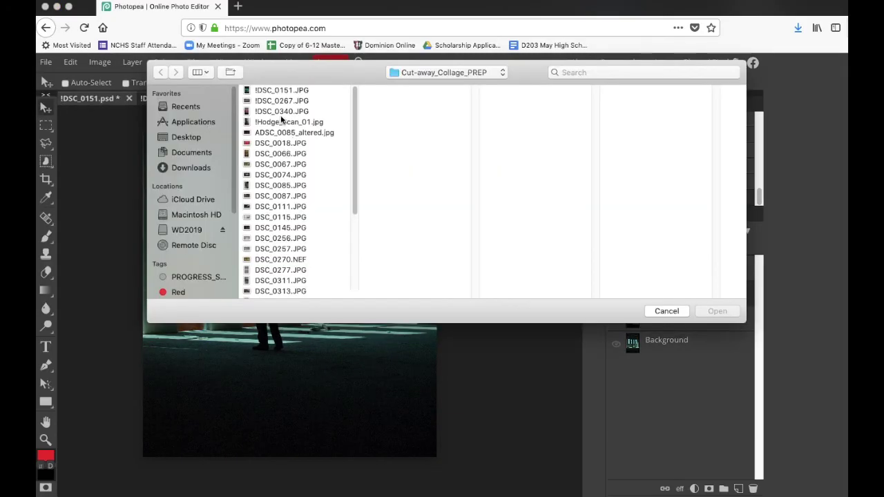
click(283, 122)
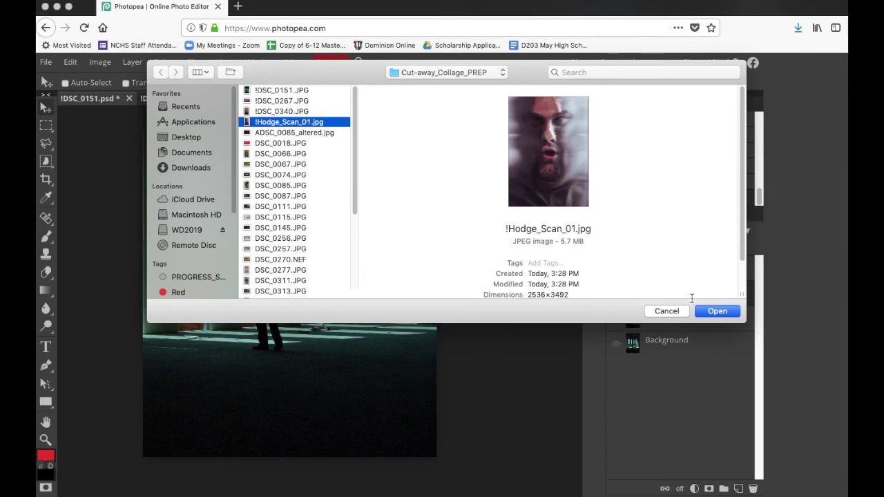
click(716, 312)
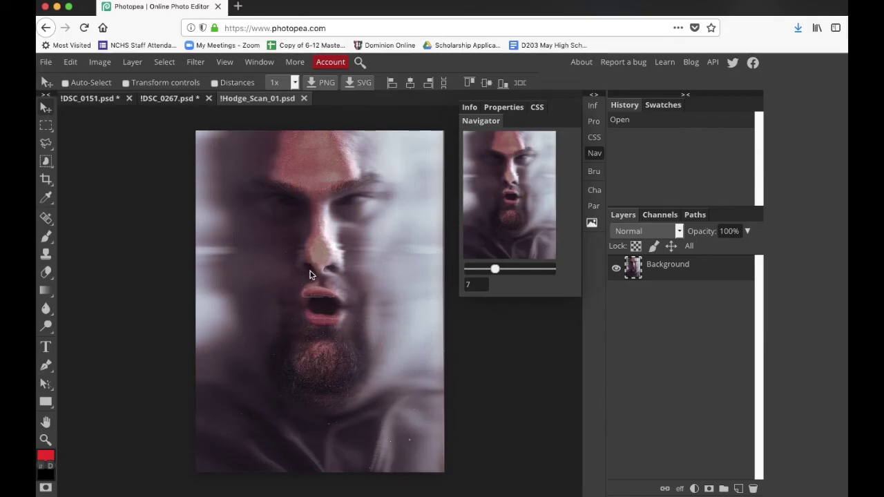
- Close the !DSC_0267.psd wave document and select most of the face scan with a rectangular selection
click(208, 100)
click(539, 241)
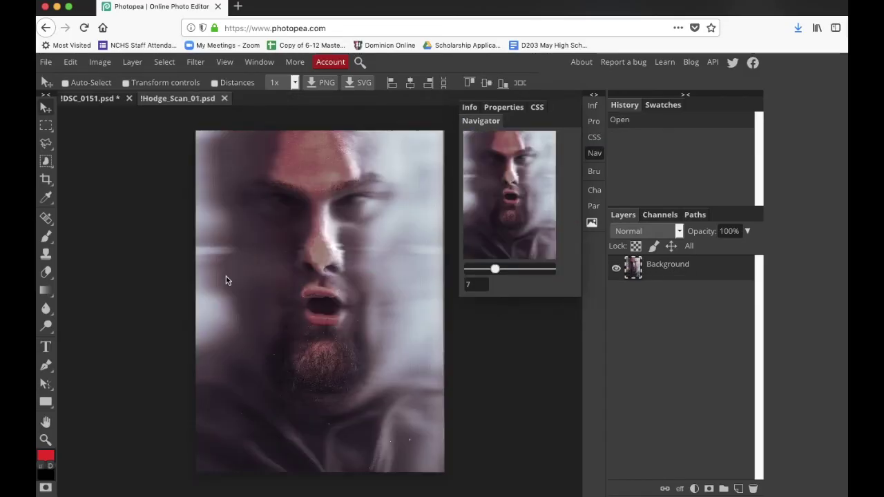
click(45, 125)
drag(195, 132, 440, 452)
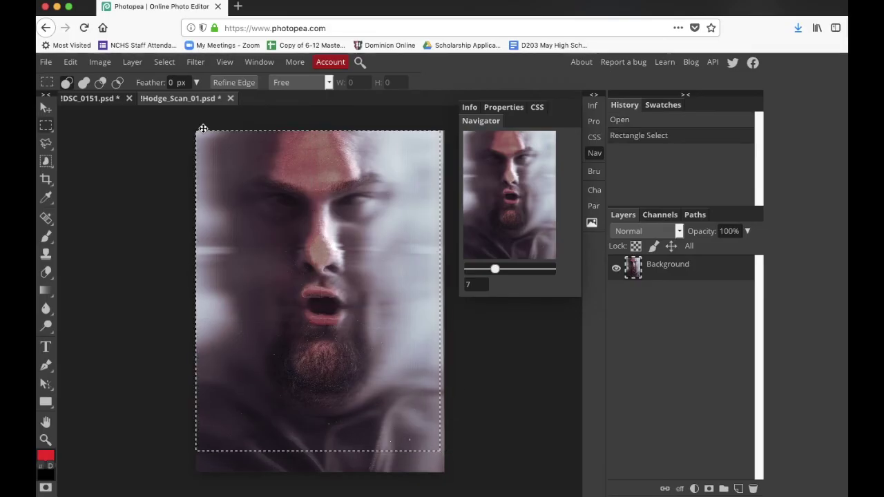
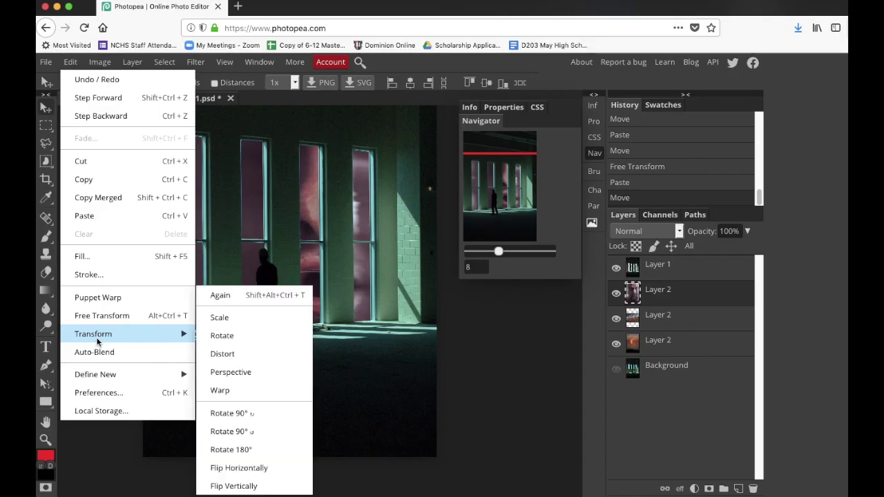
- Transform the pasted face layer to about 104% width and 70% height, positioning it behind the four windows
click(212, 357)
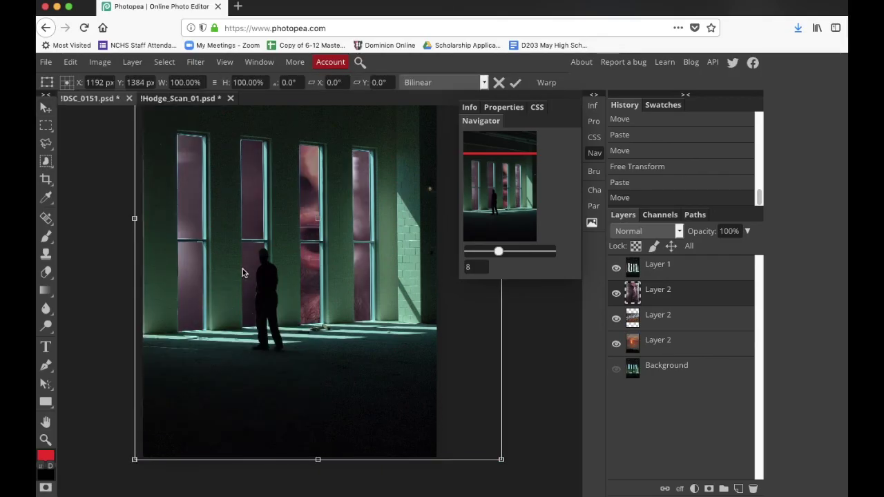
drag(238, 301, 247, 250)
drag(143, 405, 271, 236)
drag(340, 181, 239, 361)
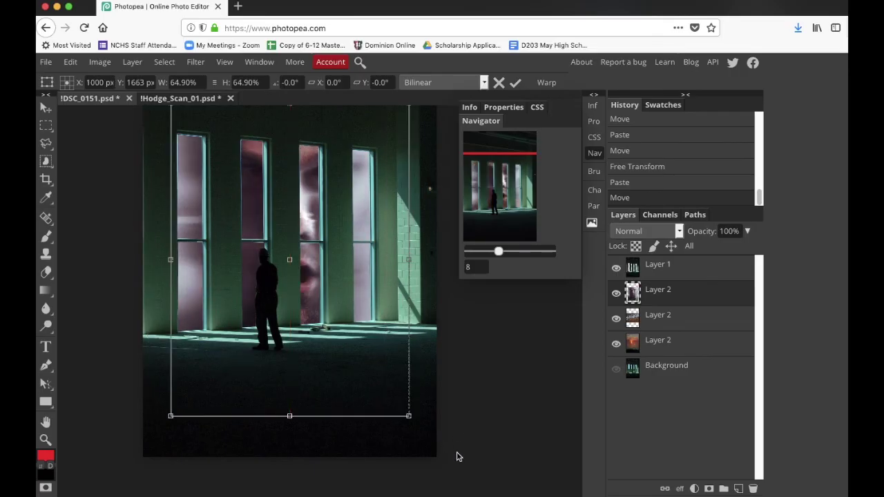
mouse_move(330, 297)
mouse_down()
mouse_move(339, 286)
mouse_move(320, 283)
mouse_up()
drag(405, 259, 492, 260)
drag(354, 240, 325, 238)
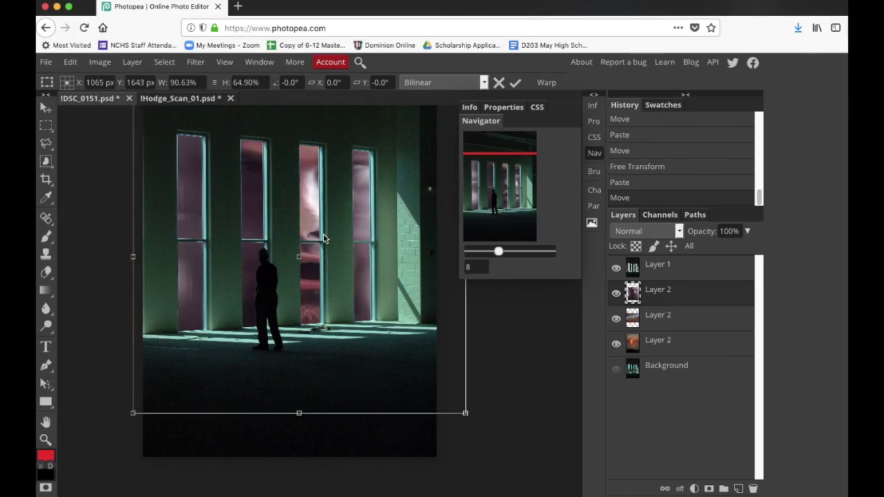
drag(476, 414, 528, 441)
drag(315, 274, 305, 254)
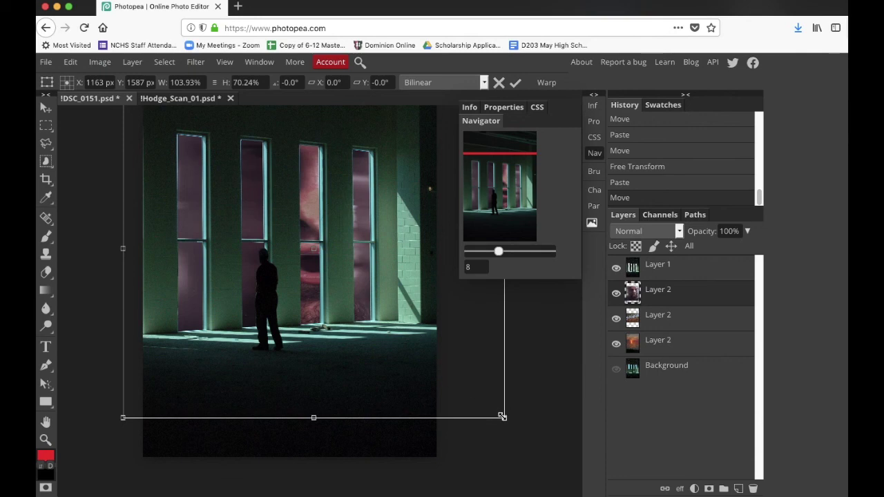
- Resize the face layer to about 98% width and 49% height, center it over the windows and apply the transform
drag(502, 417, 385, 276)
drag(342, 254, 381, 294)
drag(430, 238, 521, 238)
drag(342, 236, 308, 252)
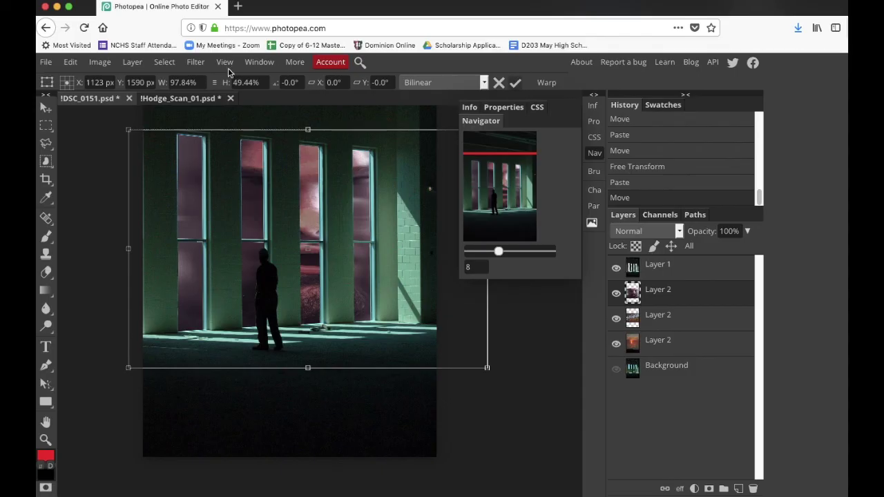
key(Return)
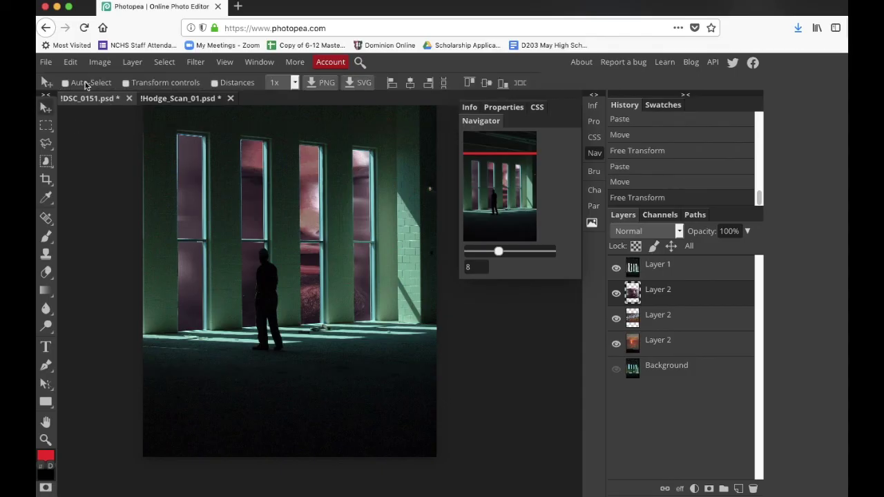
- Export the face collage as a JPG at 2000 × 3008 px and 70% quality, saving the file
click(46, 62)
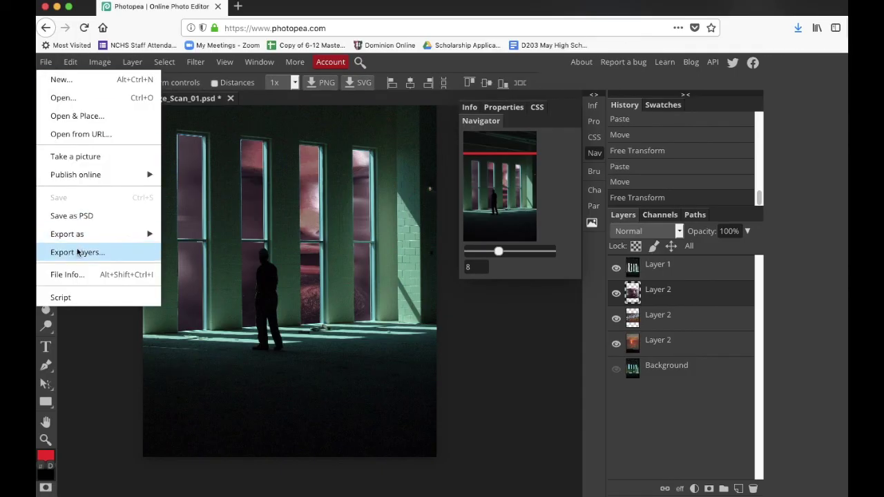
mouse_move(76, 239)
click(199, 253)
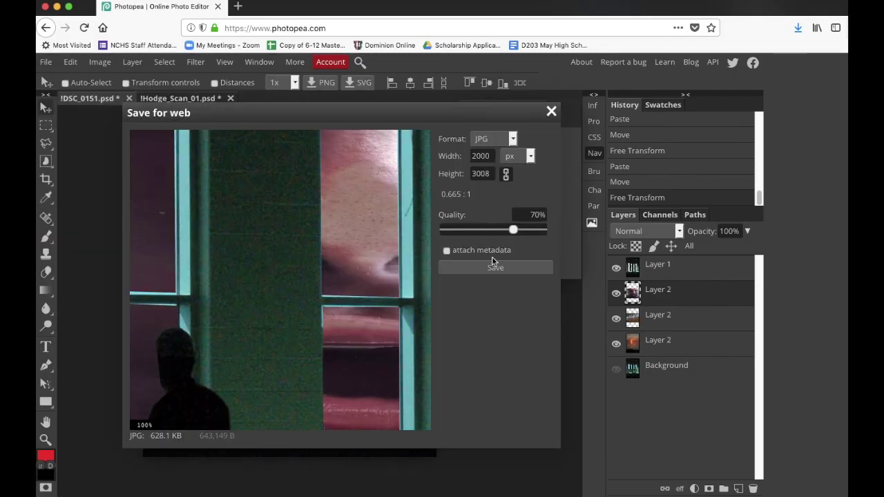
click(494, 267)
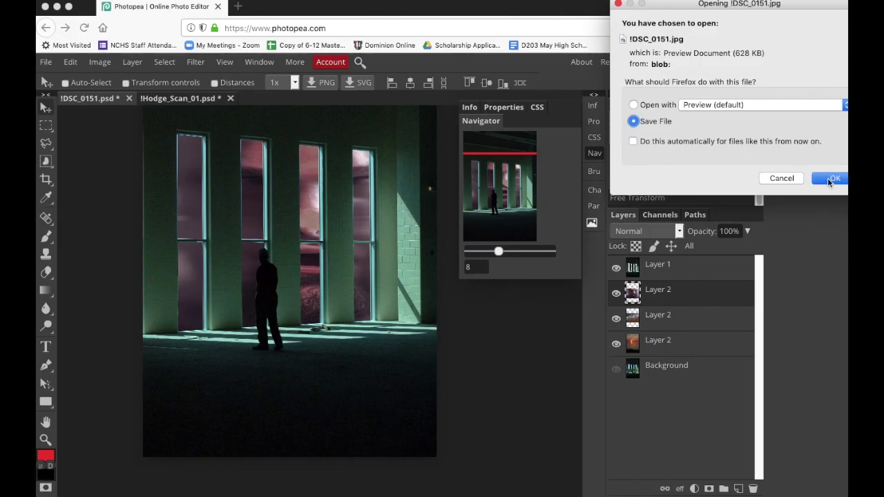
click(833, 178)
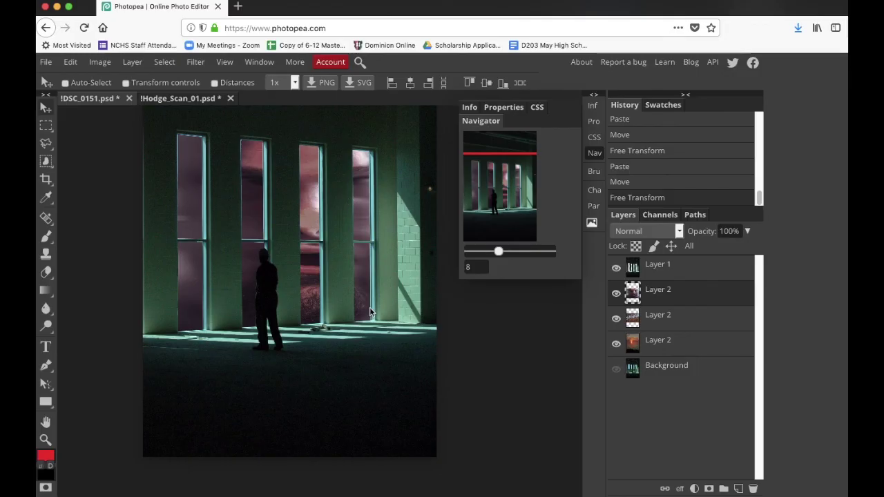
- Save the layered collage as the PSD file !DSC_0151.psd
click(46, 62)
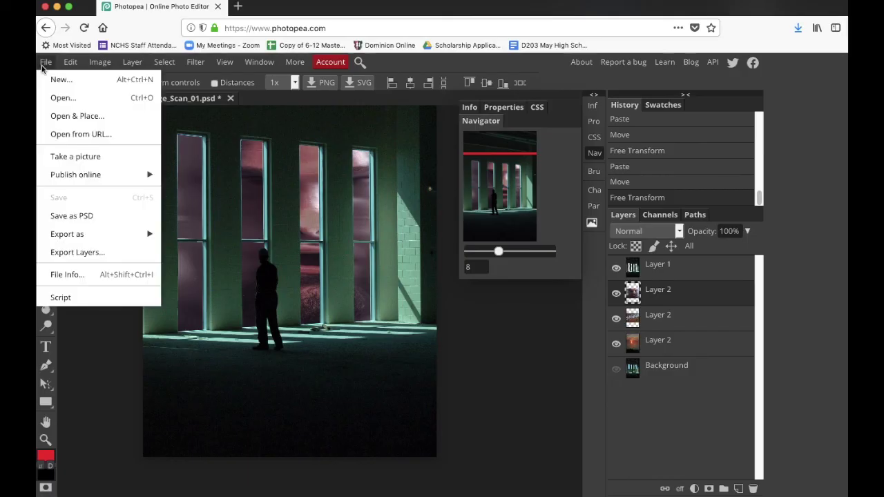
click(77, 215)
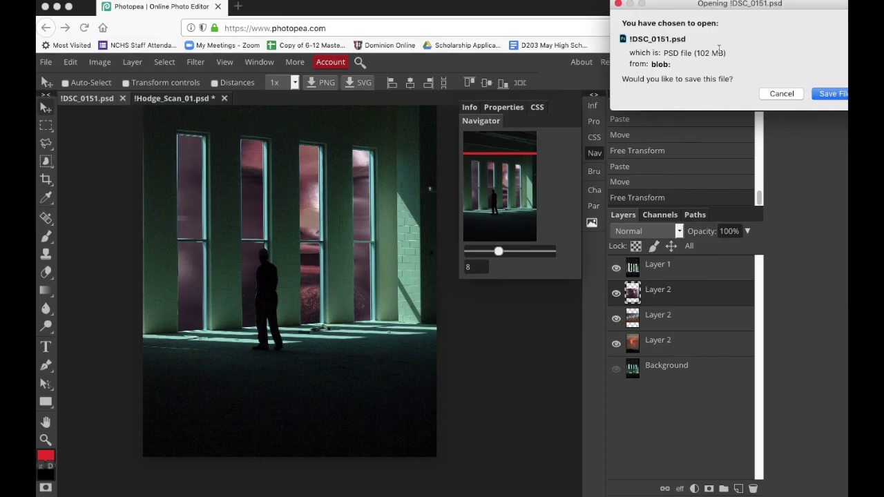
click(832, 95)
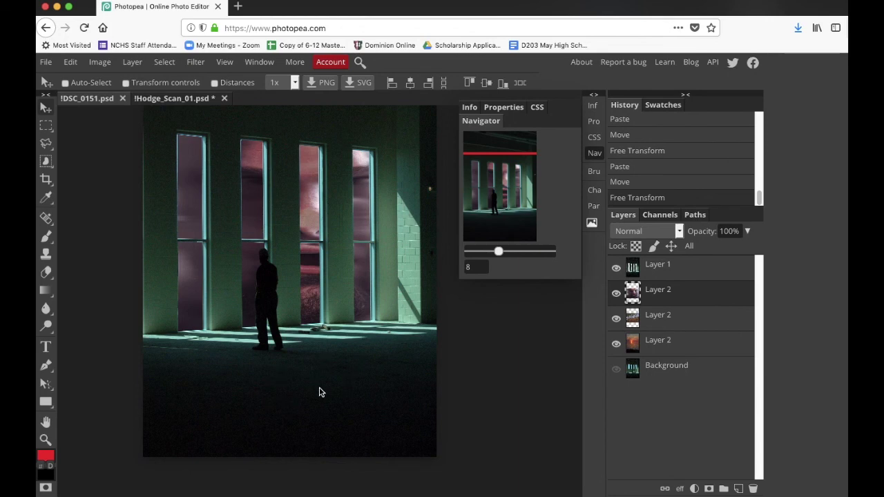
scroll(276, 345, up, 1)
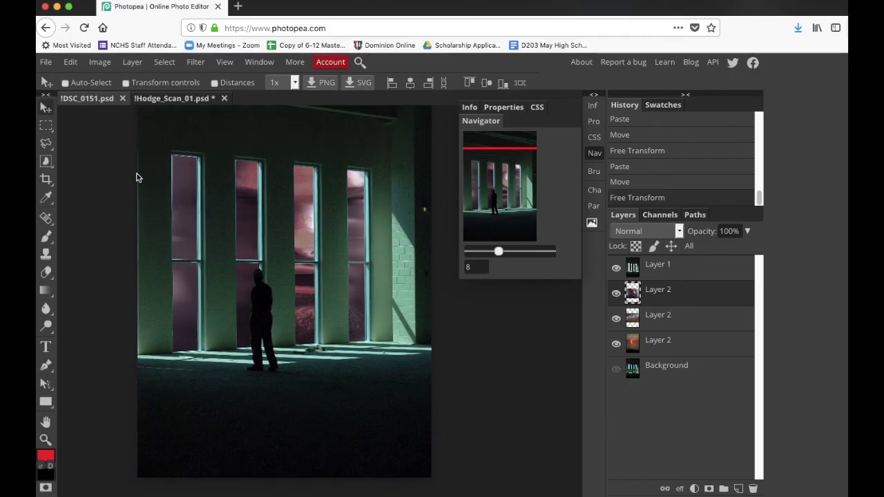